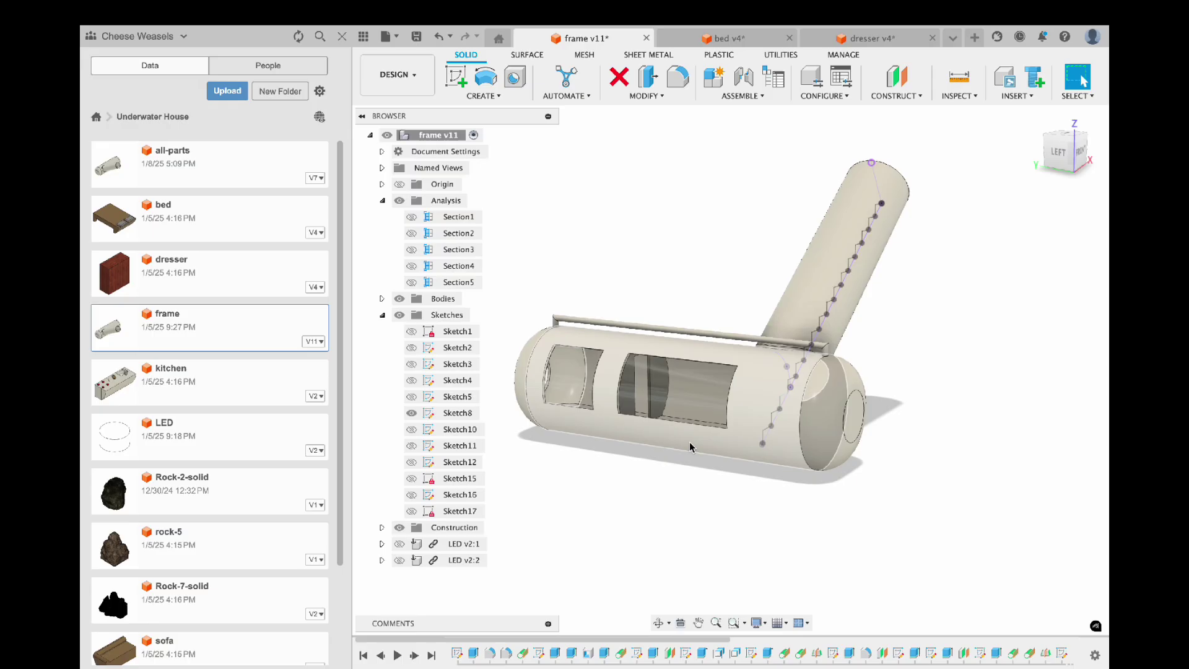
Roll the frame design's timeline back to its first feature, leaving the bare capsule tank.
shift+middle_drag(693, 443, 666, 443)
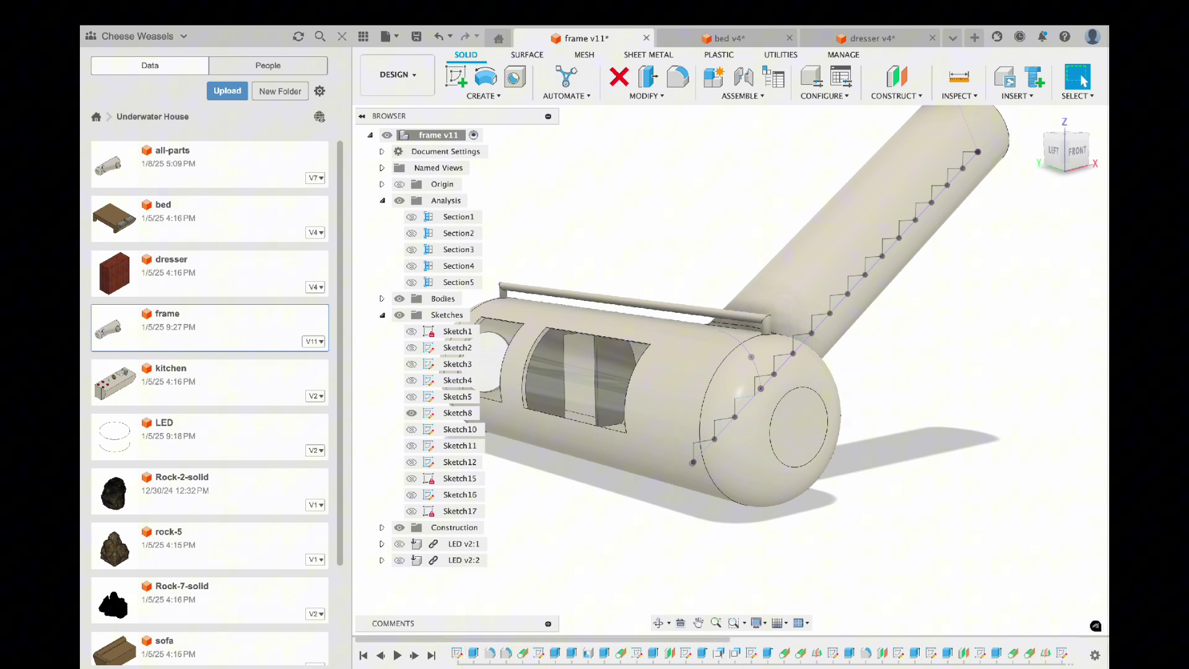
scroll(1052, 656, down, 5)
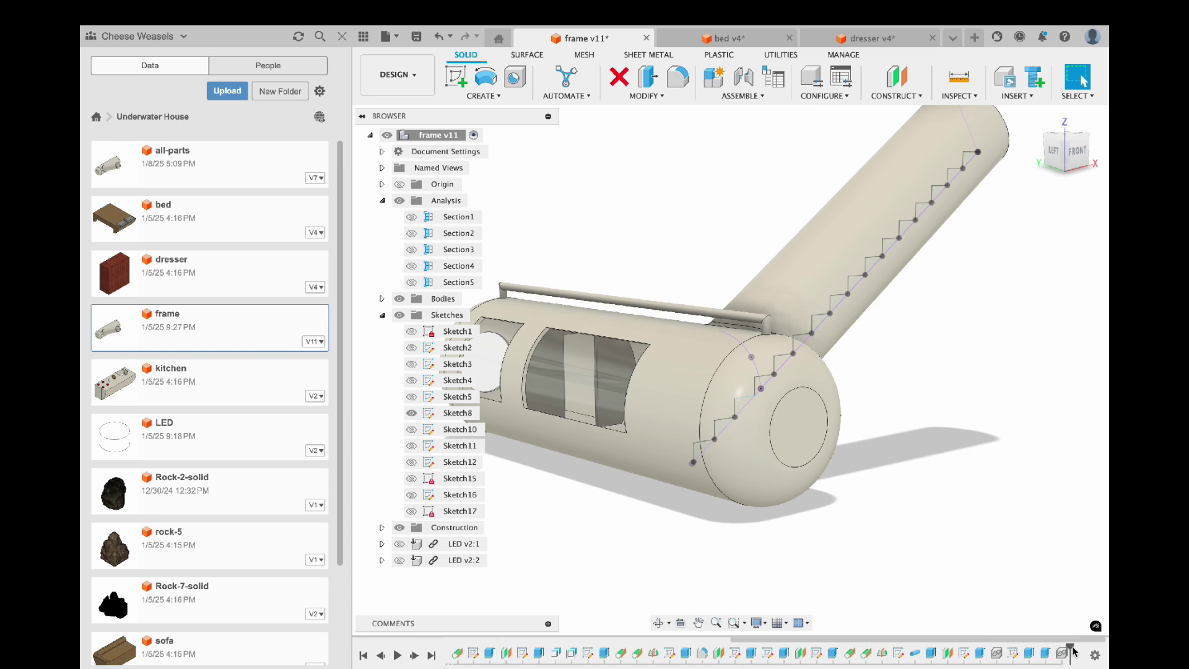
mouse_move(1072, 648)
mouse_down()
mouse_move(446, 657)
mouse_move(604, 641)
mouse_move(515, 646)
mouse_up()
Orbit to the tank's end and scrub the timeline back to the first construction plane.
shift+middle_drag(515, 646, 607, 588)
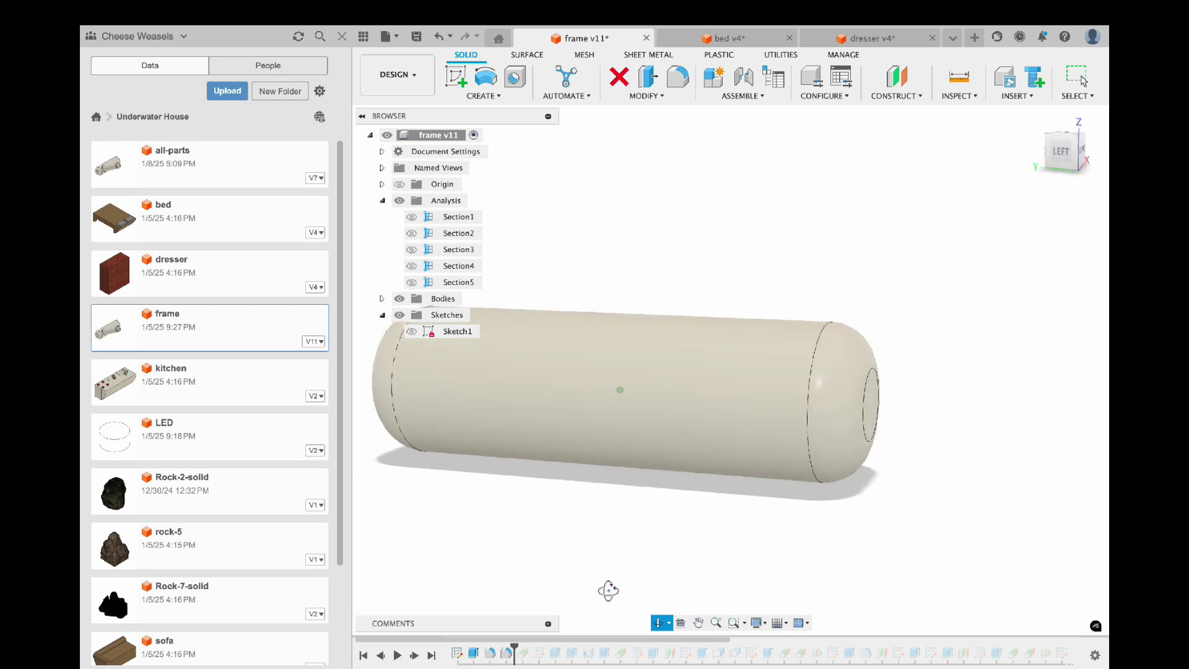
shift+middle_drag(650, 512, 682, 523)
drag(515, 644, 531, 645)
mouse_move(644, 527)
shift+middle_down()
mouse_move(664, 517)
mouse_move(485, 504)
mouse_move(506, 529)
shift+middle_up()
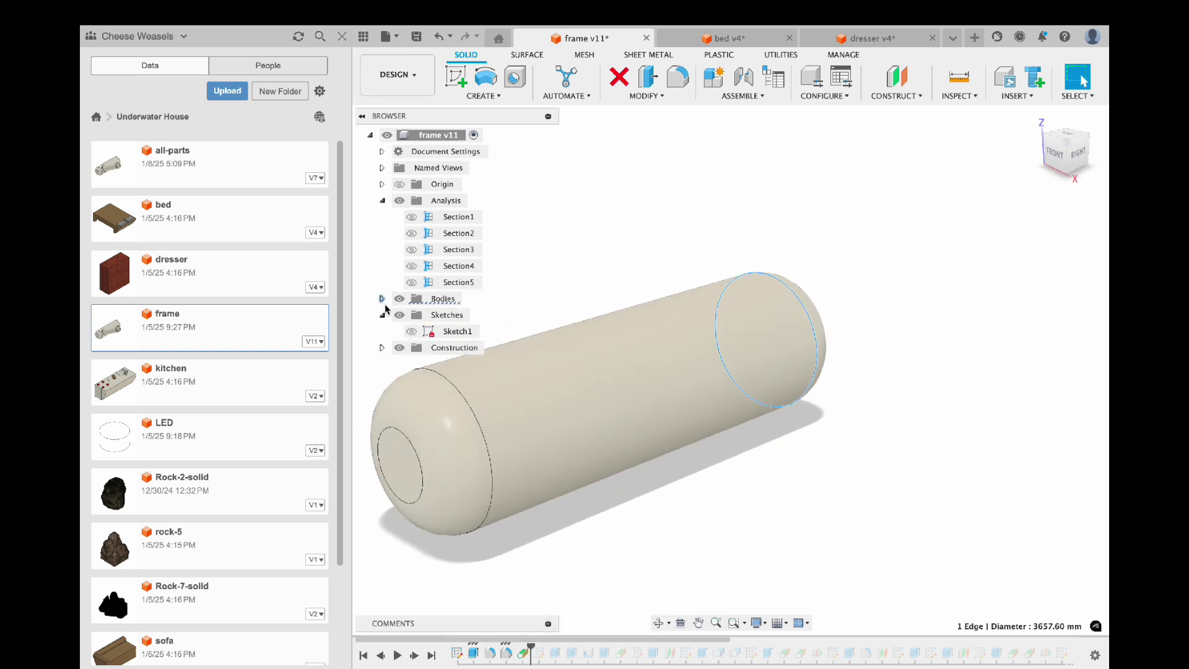
Show Plane1 and advance the history through Sketch2's circle and the extruded tube.
click(412, 364)
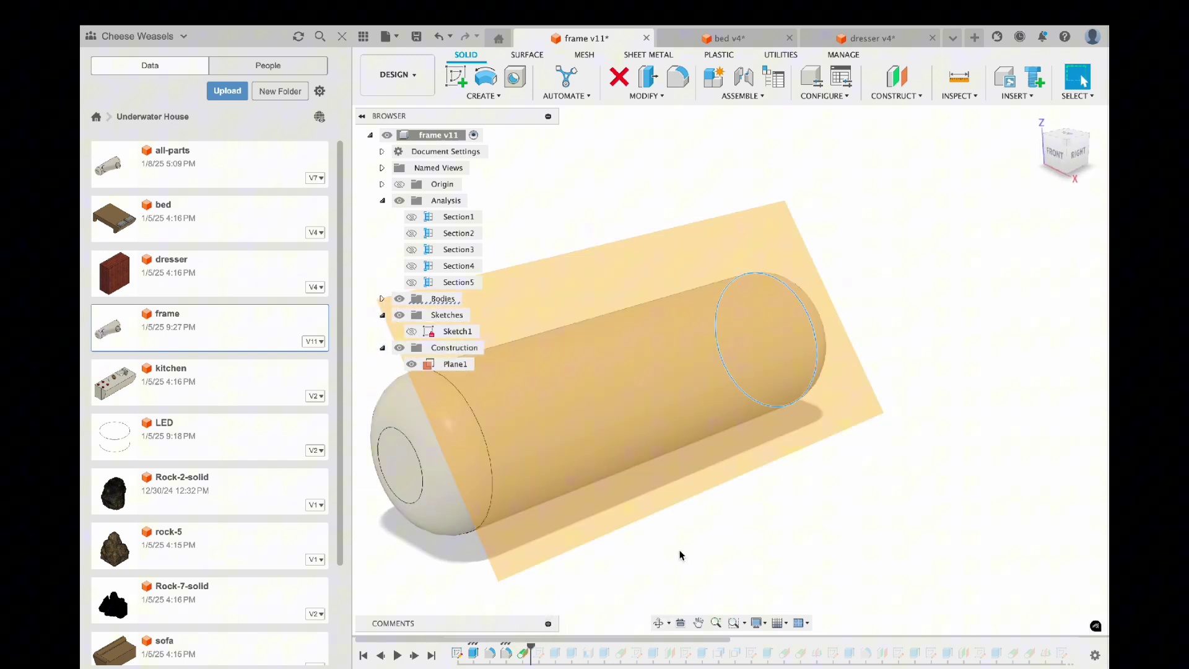
key(F6)
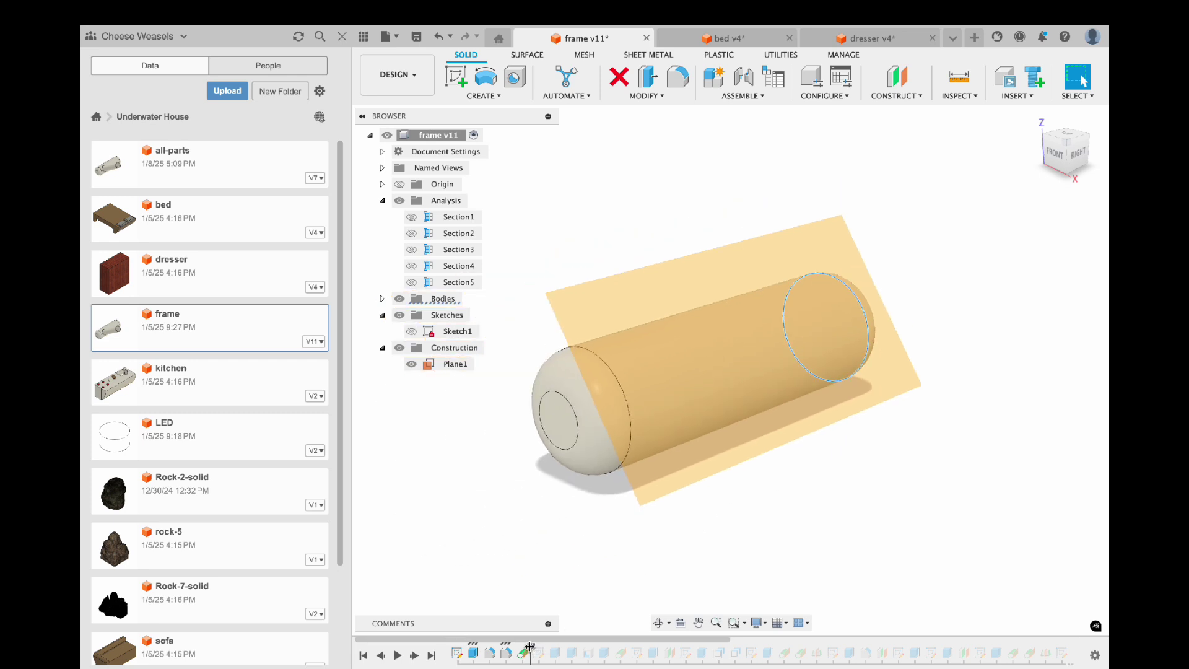
drag(530, 646, 596, 647)
drag(697, 523, 669, 539)
Select Plane1 and step the history forward one feature, viewing the steeply rising tube.
key(Escape)
click(686, 410)
drag(687, 410, 727, 508)
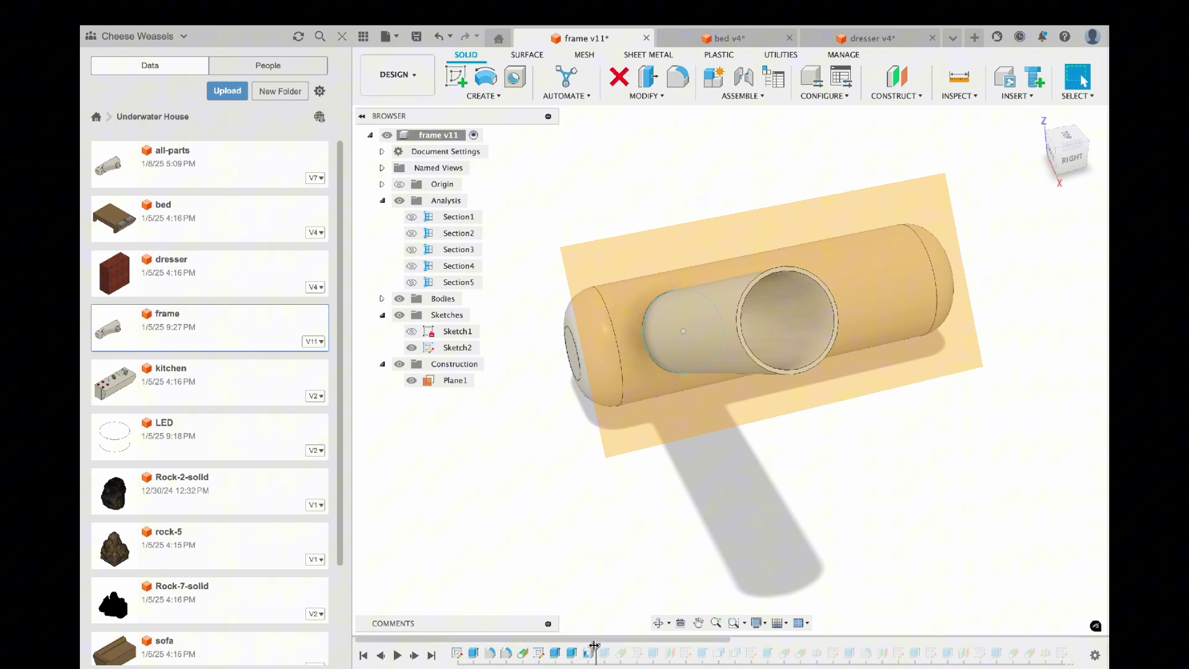
drag(594, 647, 611, 647)
mouse_move(689, 578)
shift+middle_down()
mouse_move(663, 557)
mouse_move(689, 536)
mouse_move(820, 514)
mouse_move(773, 541)
shift+middle_up()
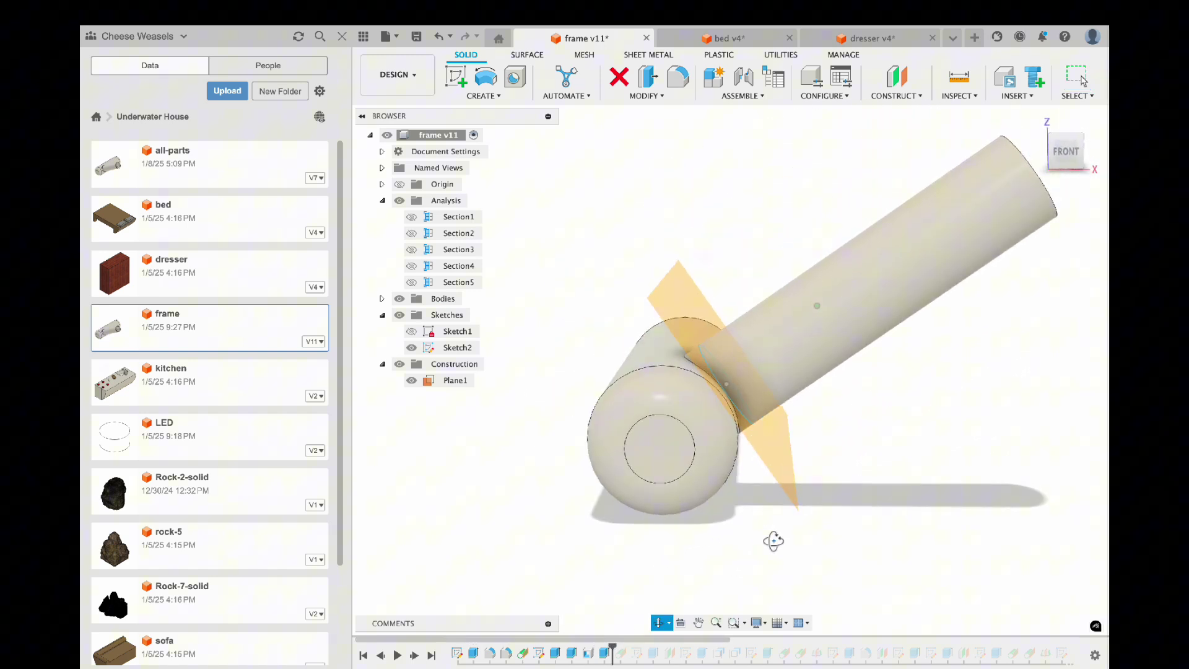
Advance to Plane2 and show it, then scrub back to Shell1 and forward again.
drag(611, 647, 629, 647)
click(411, 397)
shift+middle_drag(712, 508, 731, 526)
shift+middle_drag(663, 596, 776, 580)
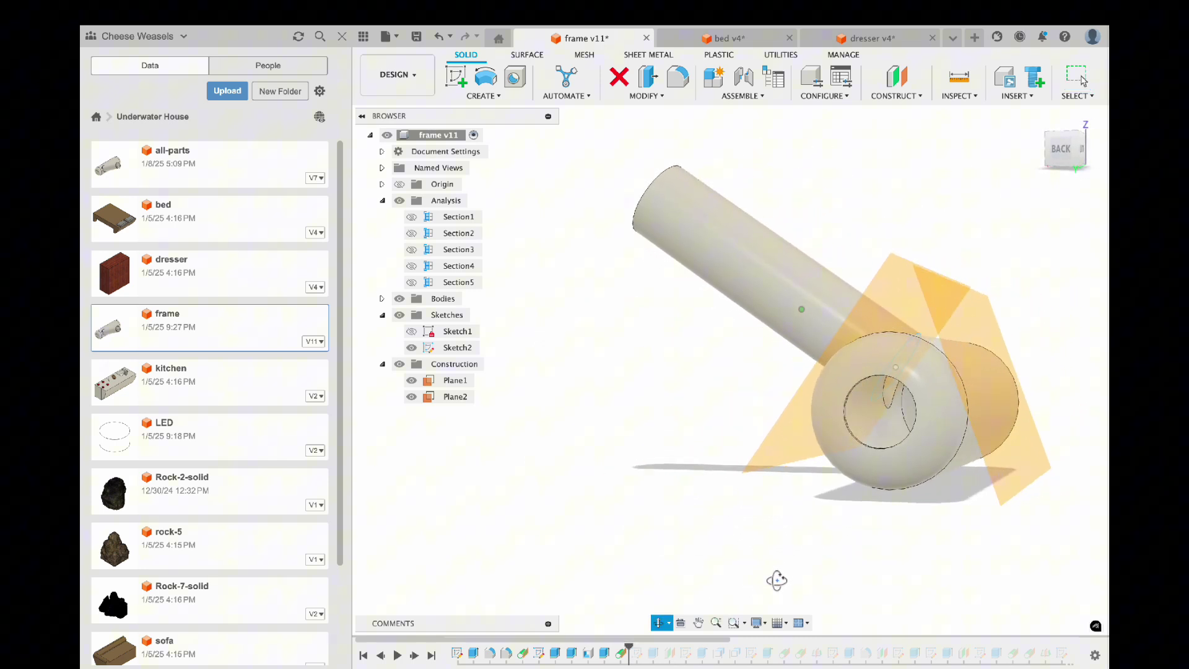
mouse_move(630, 645)
mouse_down()
mouse_move(571, 647)
mouse_move(611, 647)
mouse_up()
mouse_move(818, 552)
shift+middle_down()
mouse_move(828, 551)
mouse_move(760, 566)
shift+middle_up()
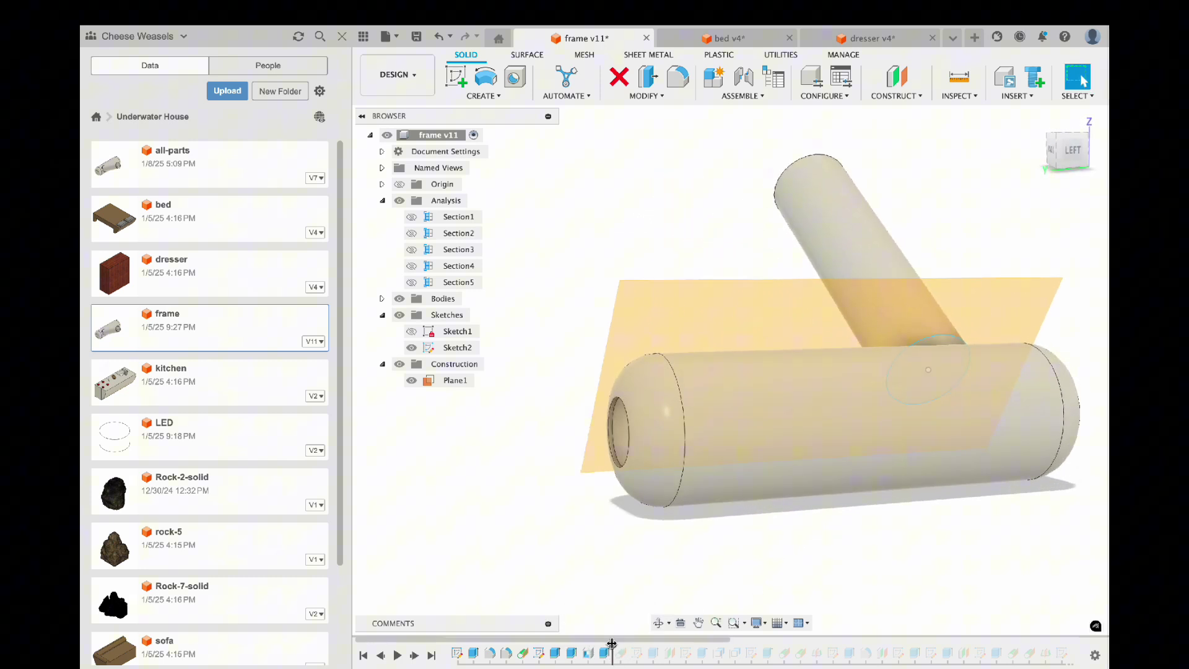
Advance the history past the window cuts to OffsetFaces1, then step back one feature.
drag(612, 647, 694, 647)
mouse_move(781, 598)
shift+middle_down()
mouse_move(791, 589)
mouse_move(785, 604)
shift+middle_up()
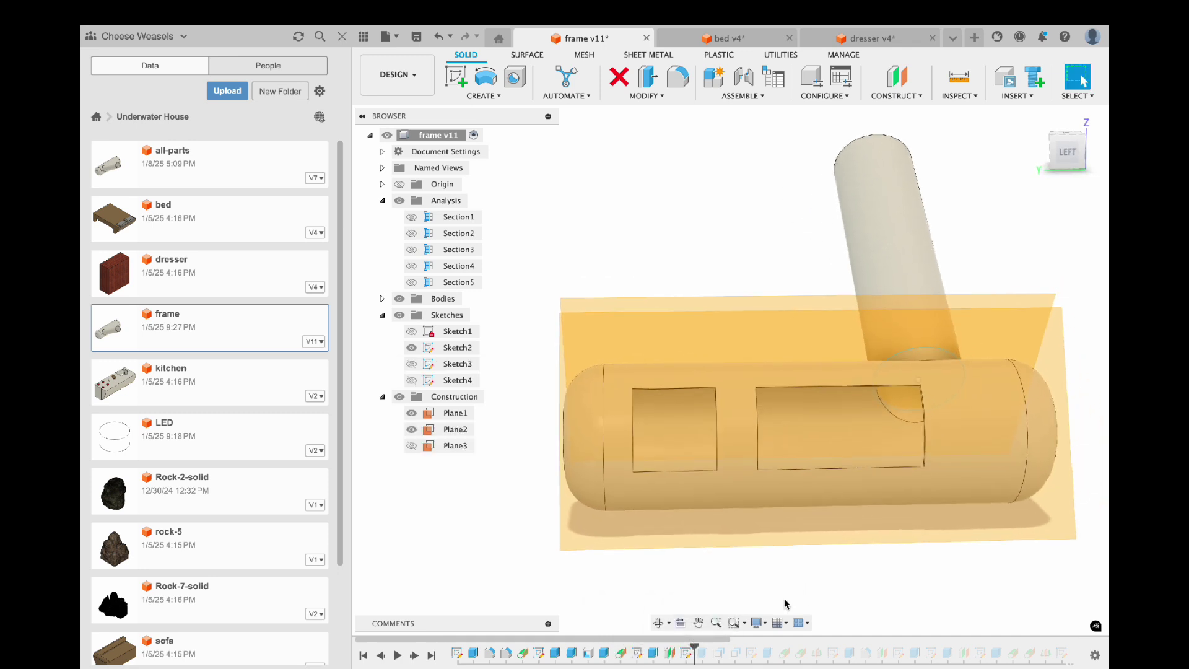
drag(694, 647, 809, 647)
shift+middle_drag(866, 599, 813, 607)
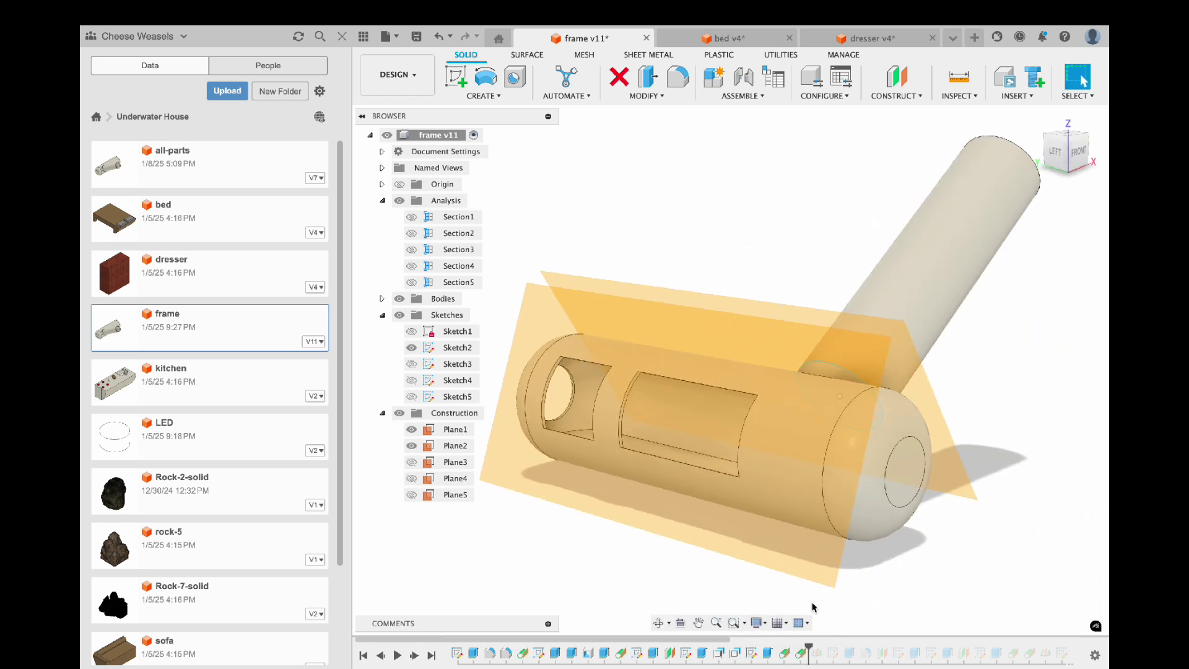
mouse_move(807, 644)
mouse_down()
mouse_move(787, 644)
mouse_move(802, 646)
mouse_up()
Show Planes 3, 4 and 5, select Plane3, and briefly toggle Plane1.
click(411, 478)
click(412, 494)
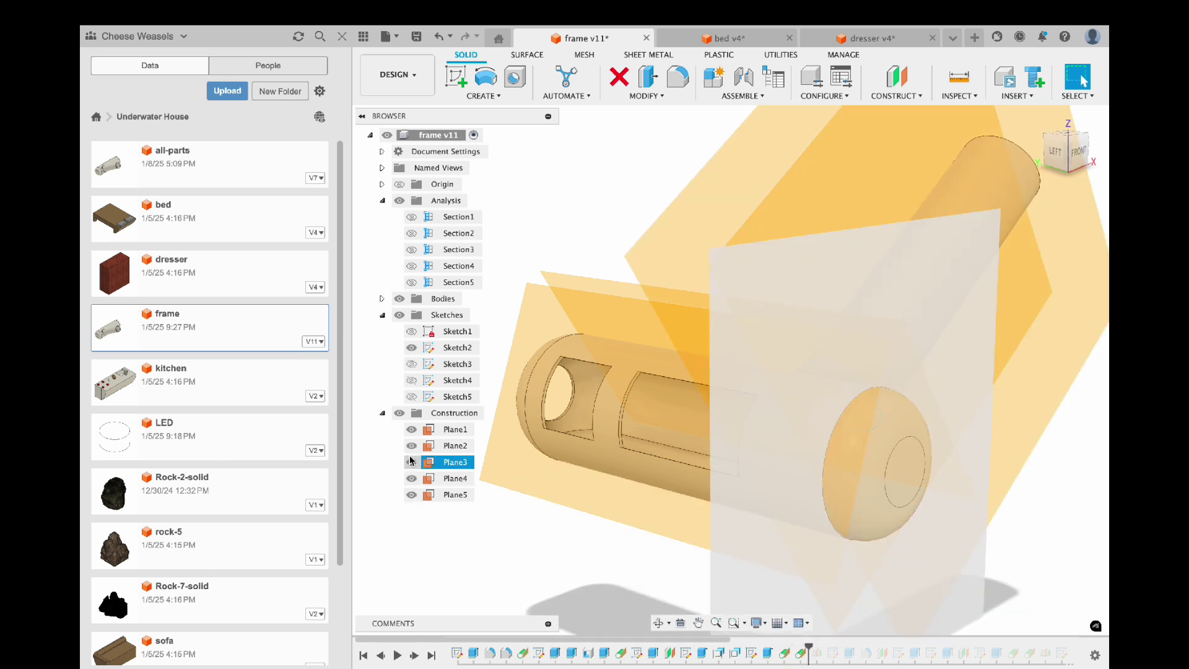
click(411, 462)
click(455, 462)
mouse_move(743, 428)
shift+middle_down()
mouse_move(805, 416)
mouse_move(704, 438)
mouse_move(621, 423)
mouse_move(791, 472)
mouse_move(818, 467)
mouse_move(818, 481)
shift+middle_up()
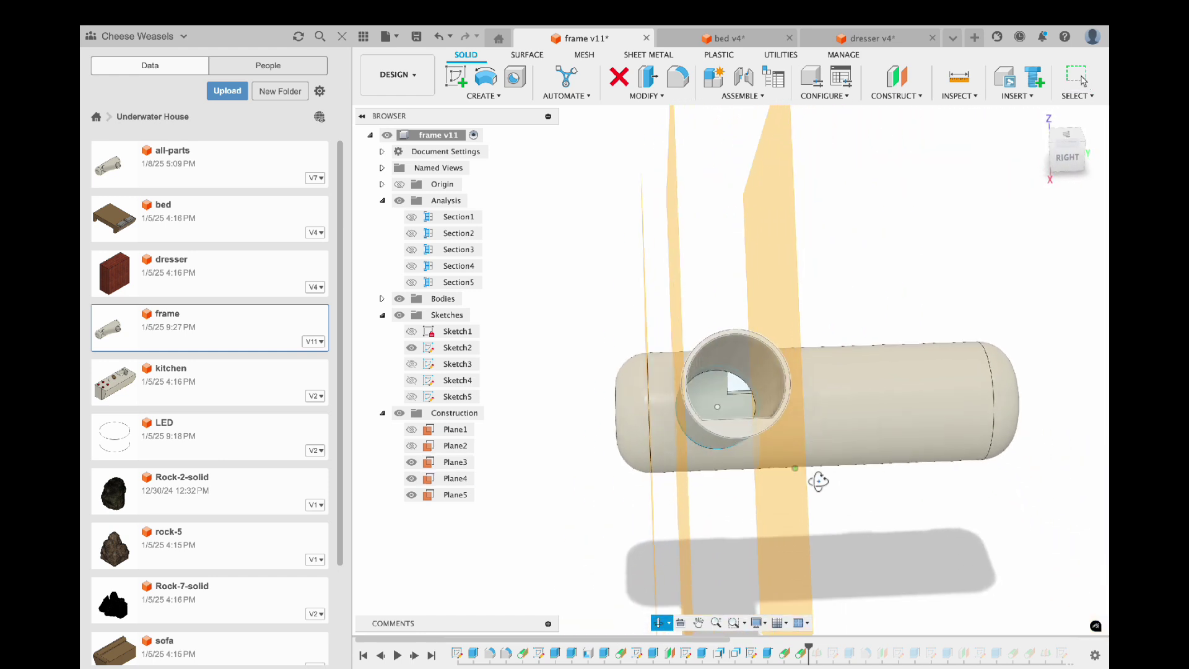
click(411, 430)
click(412, 430)
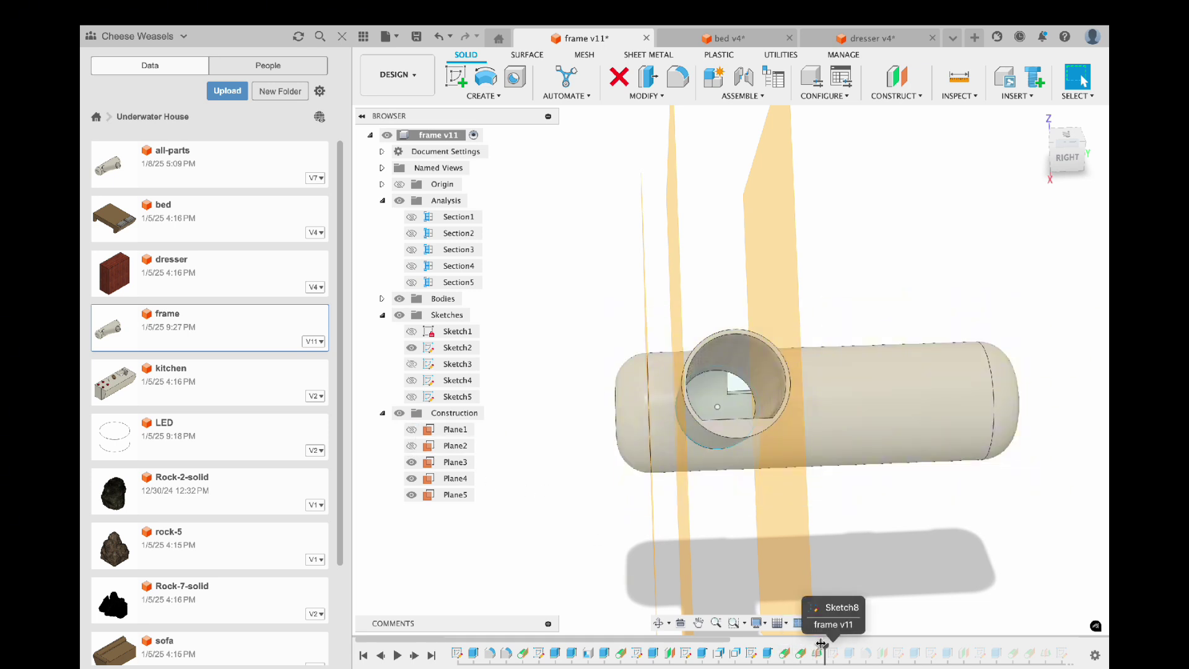
Advance the history to Plane6 and Sketch8, showing Plane6 through the pipe.
drag(809, 648, 823, 644)
click(411, 511)
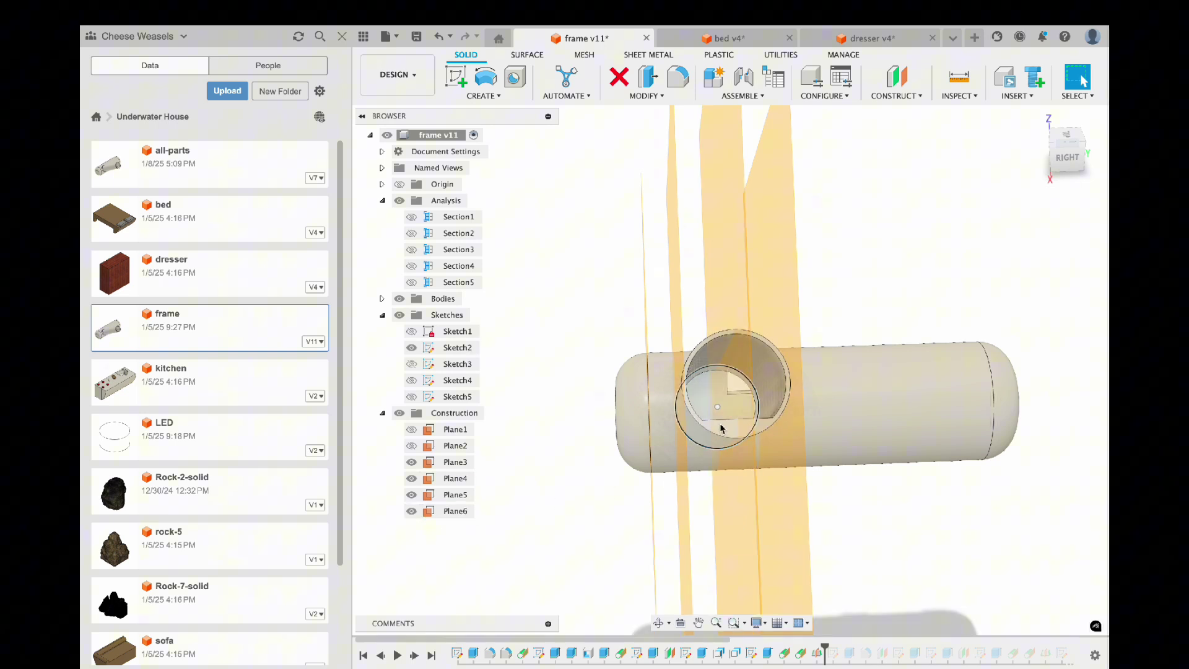
click(411, 430)
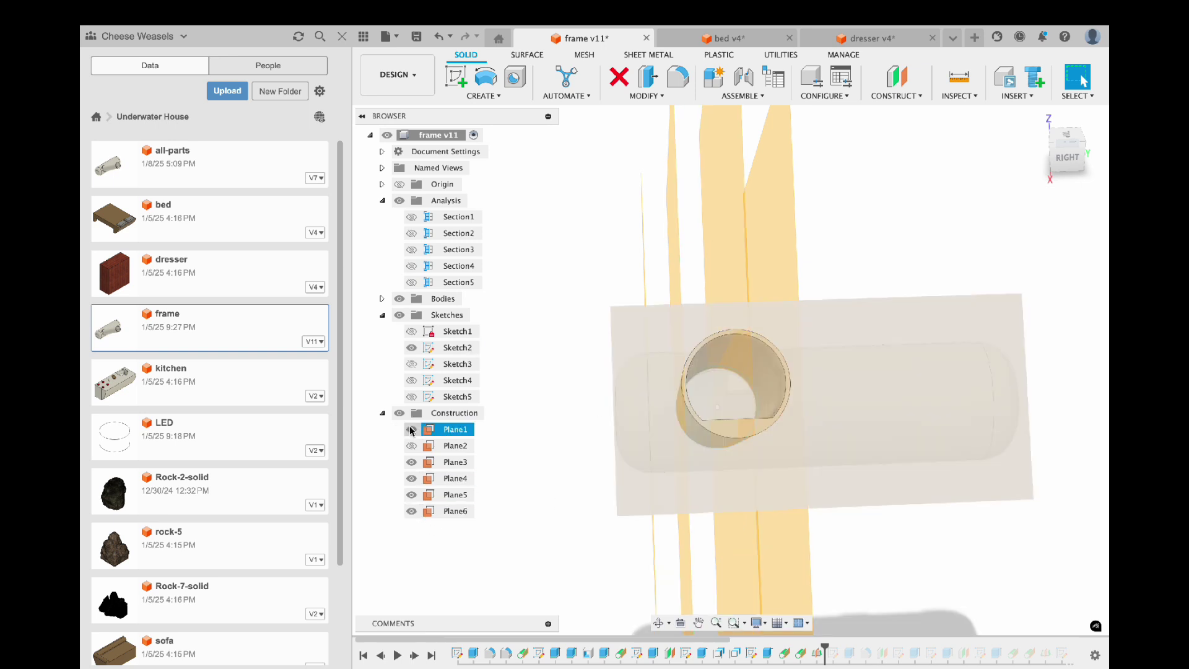
click(411, 430)
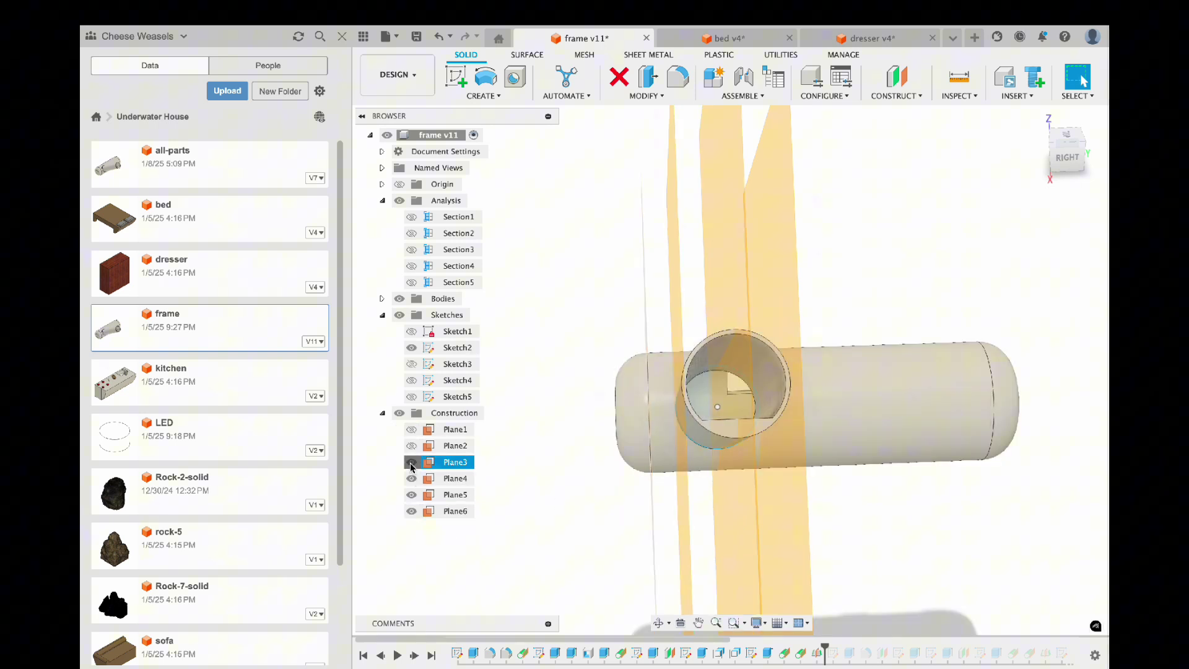
shift+middle_drag(644, 486, 706, 495)
click(763, 590)
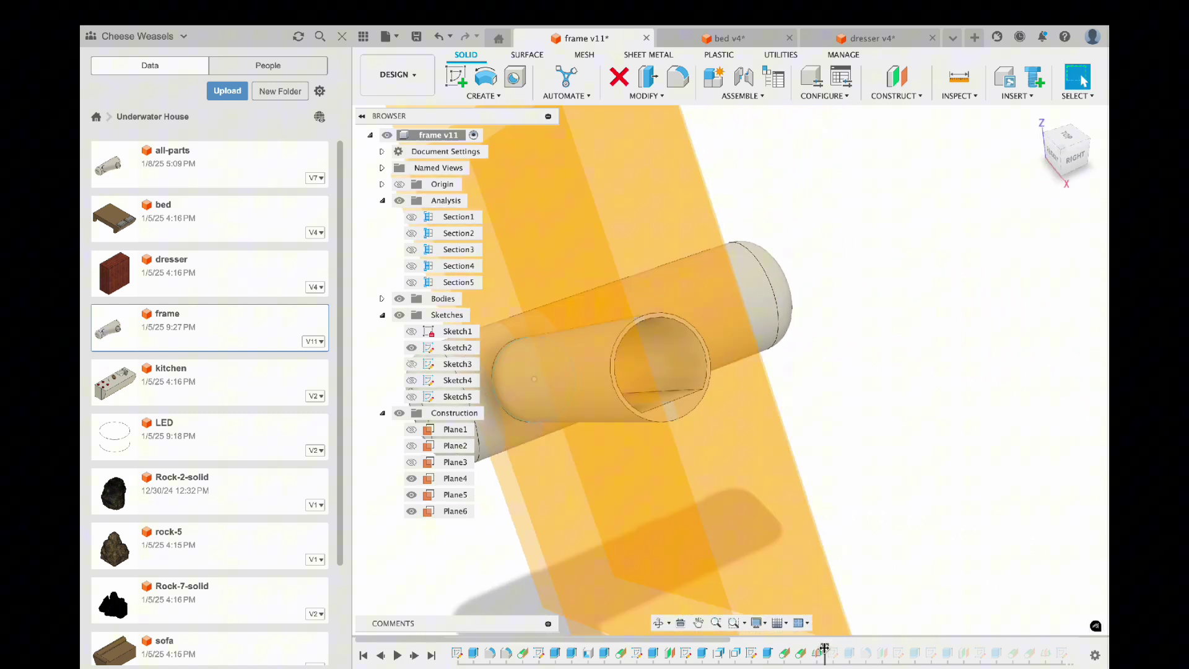
drag(826, 646, 841, 645)
shift+middle_drag(809, 539, 807, 522)
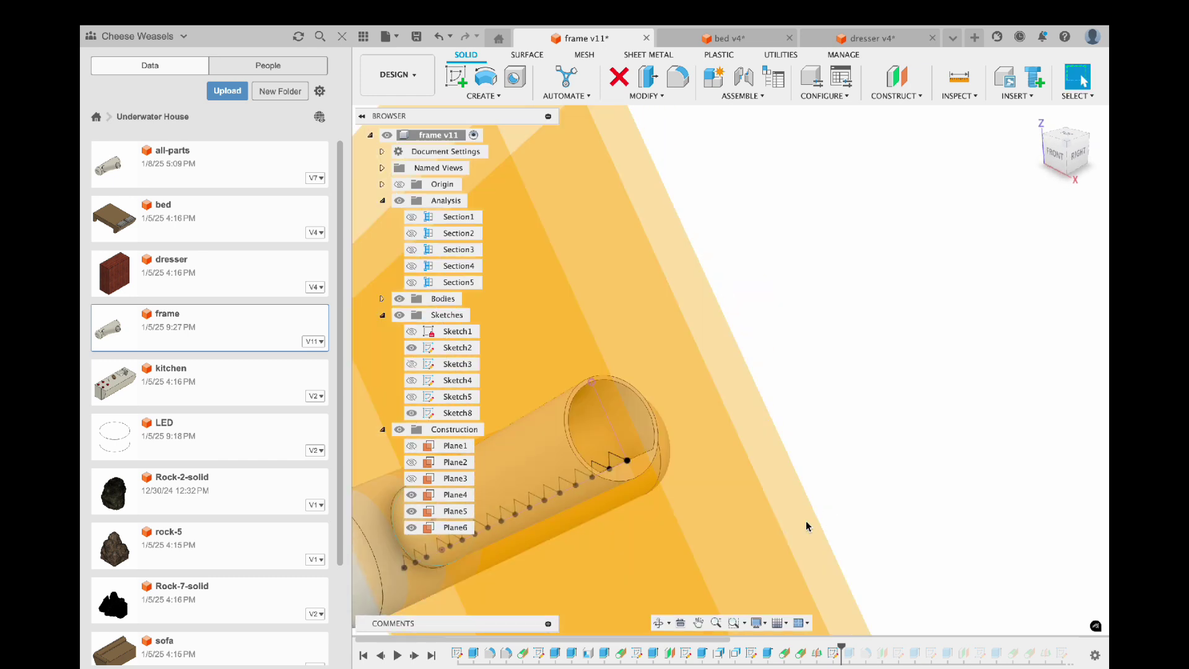
Hide Planes 3, 4 and 5, leaving the hull, tube and Sketch8's zigzag stair line.
click(408, 451)
key(Down)
key(Down)
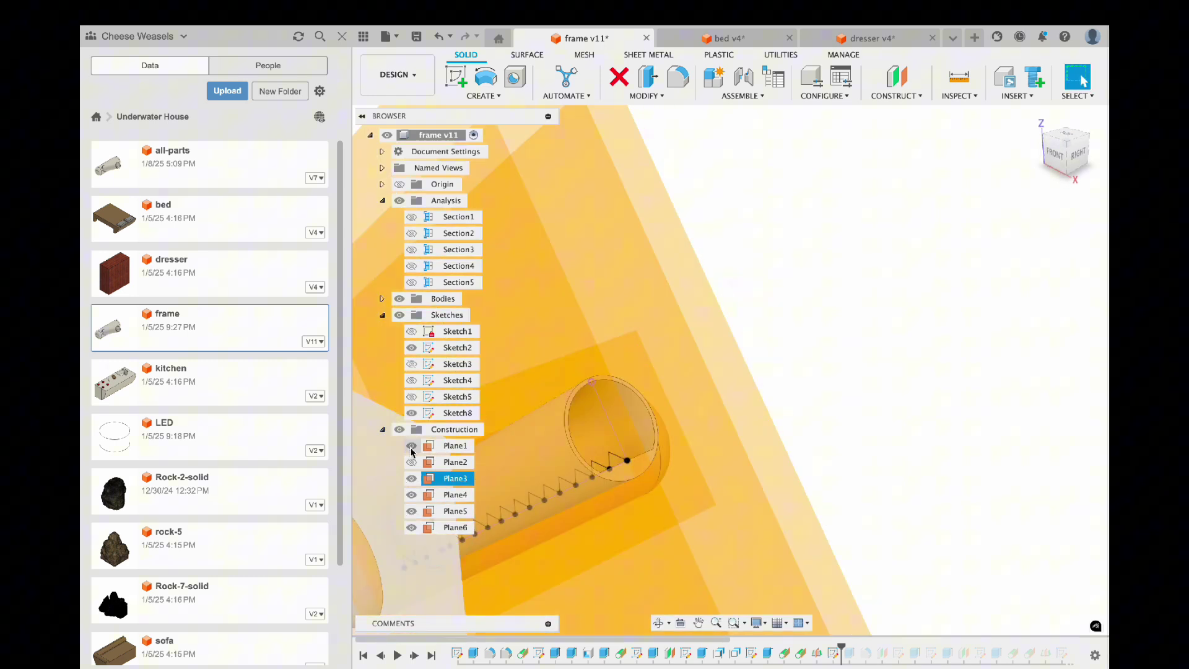
click(411, 495)
click(411, 511)
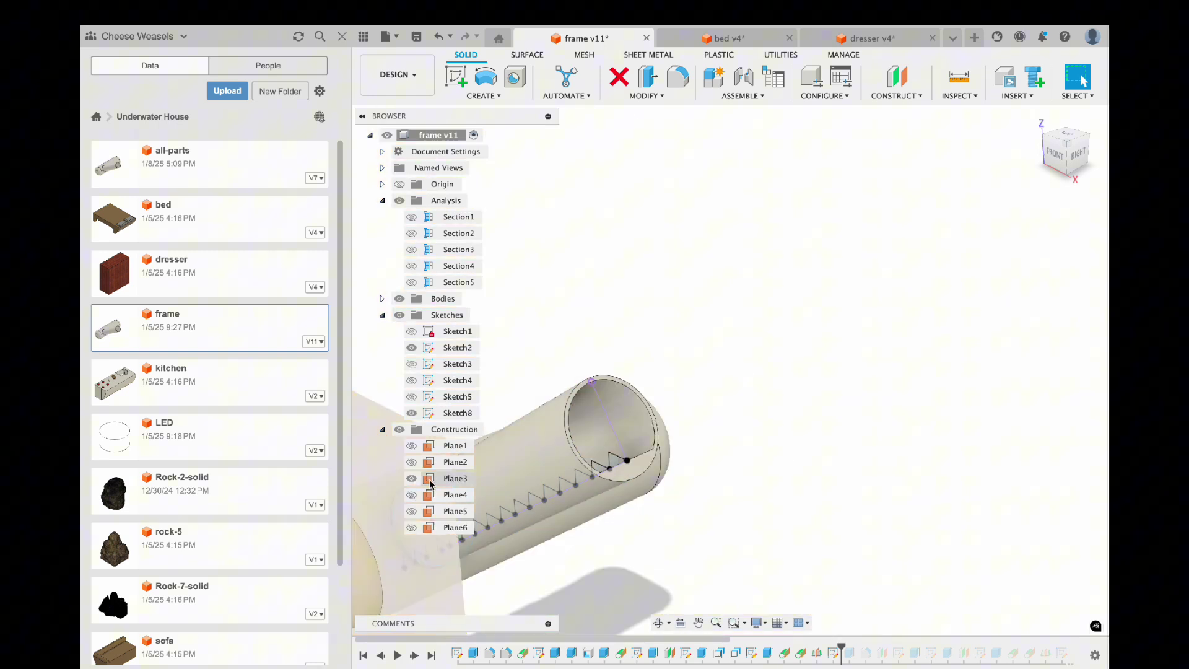
shift+middle_drag(560, 513, 613, 495)
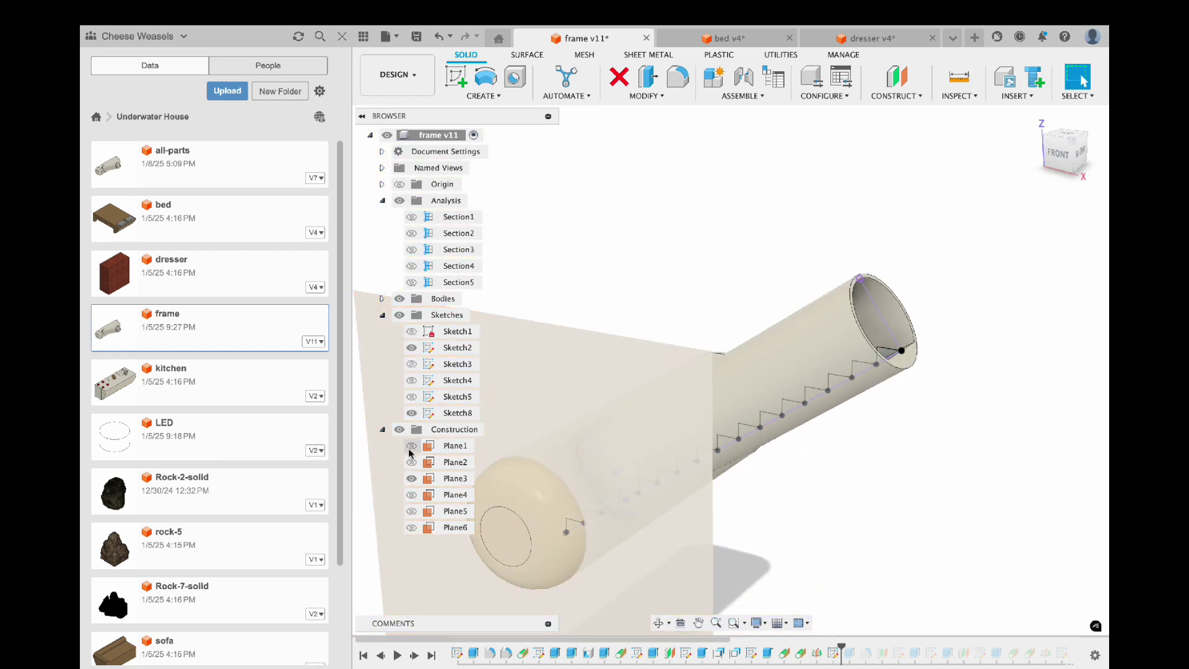
click(411, 478)
shift+middle_drag(740, 523, 544, 443)
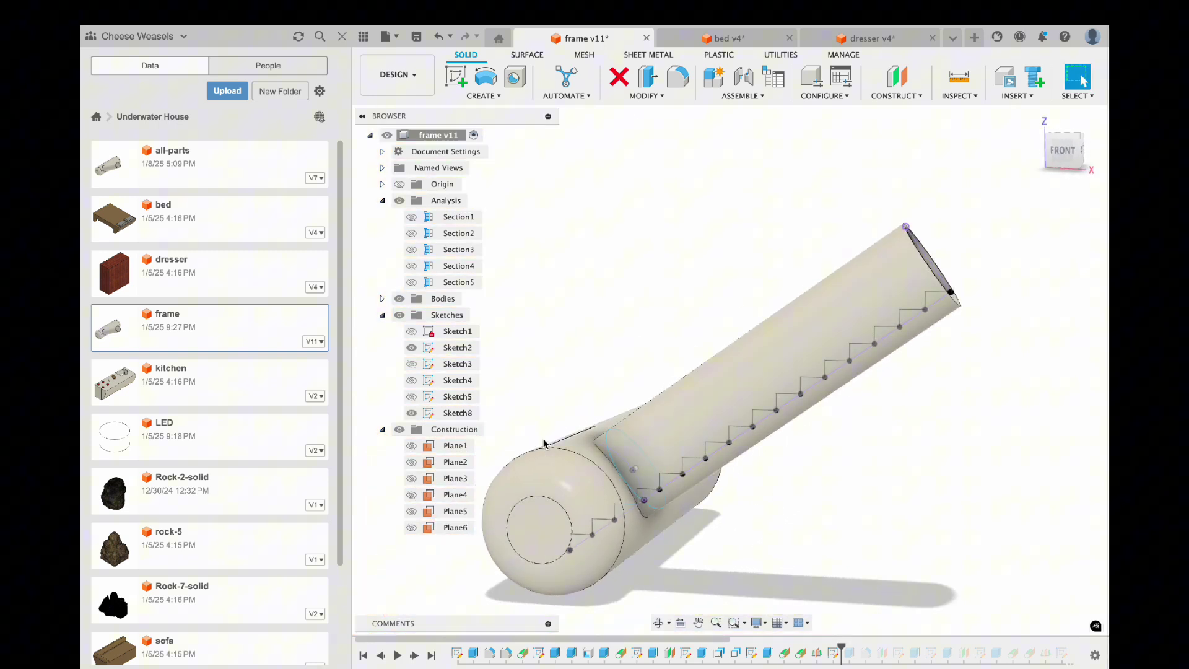
Show the Section5 cut on the frame and roll the history forward to later sketches.
click(411, 282)
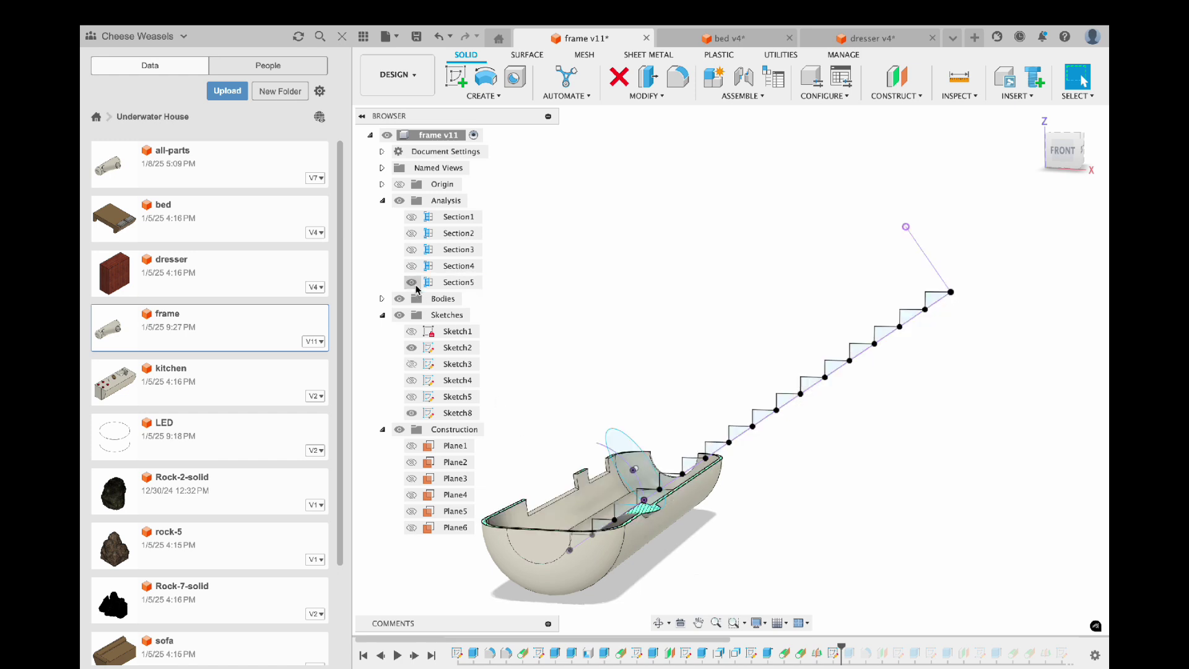
shift+middle_drag(683, 429, 780, 570)
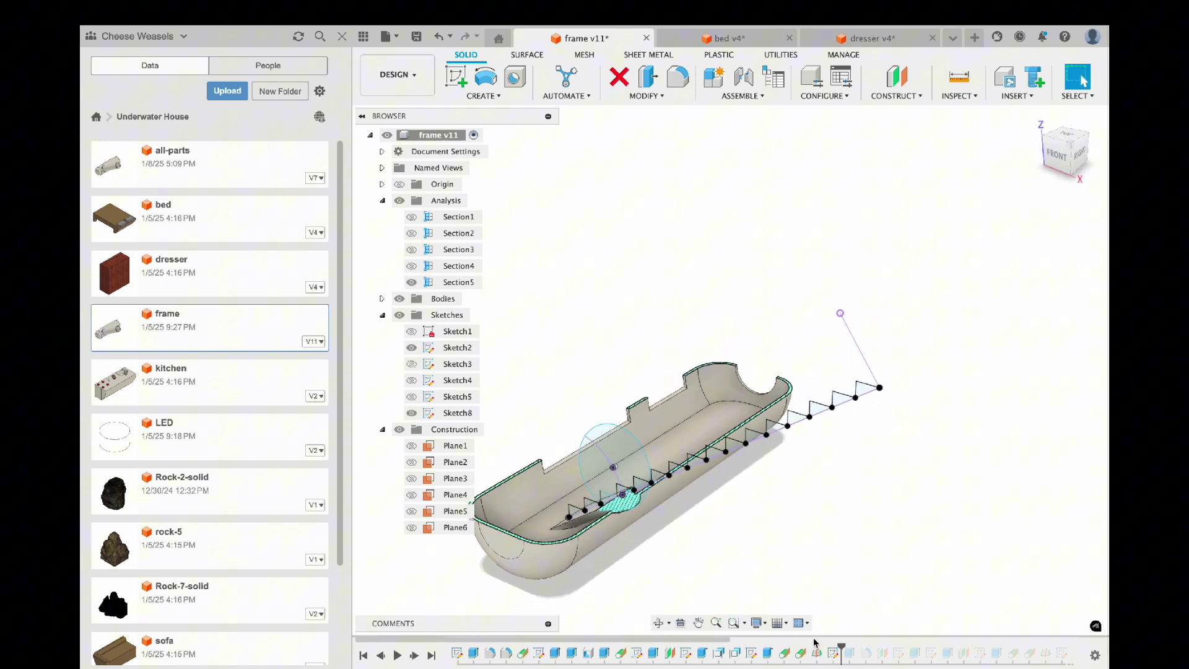
drag(840, 645, 907, 647)
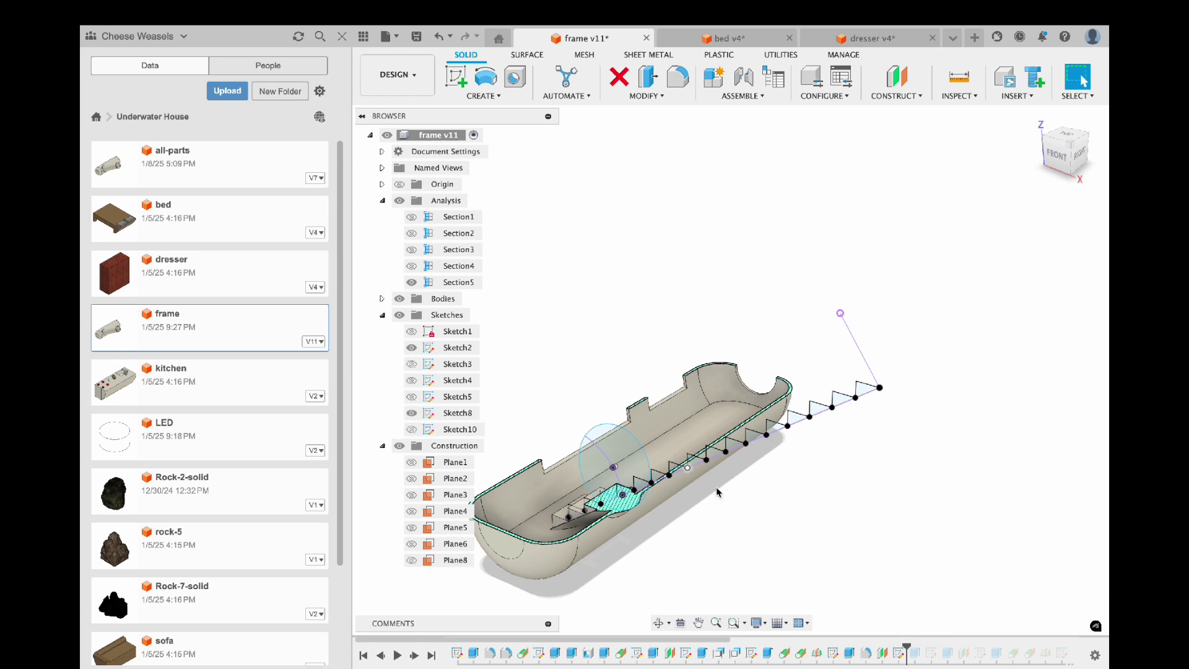
Swap Section5 for Section3 to slice the frame lengthwise through the stairs.
click(411, 282)
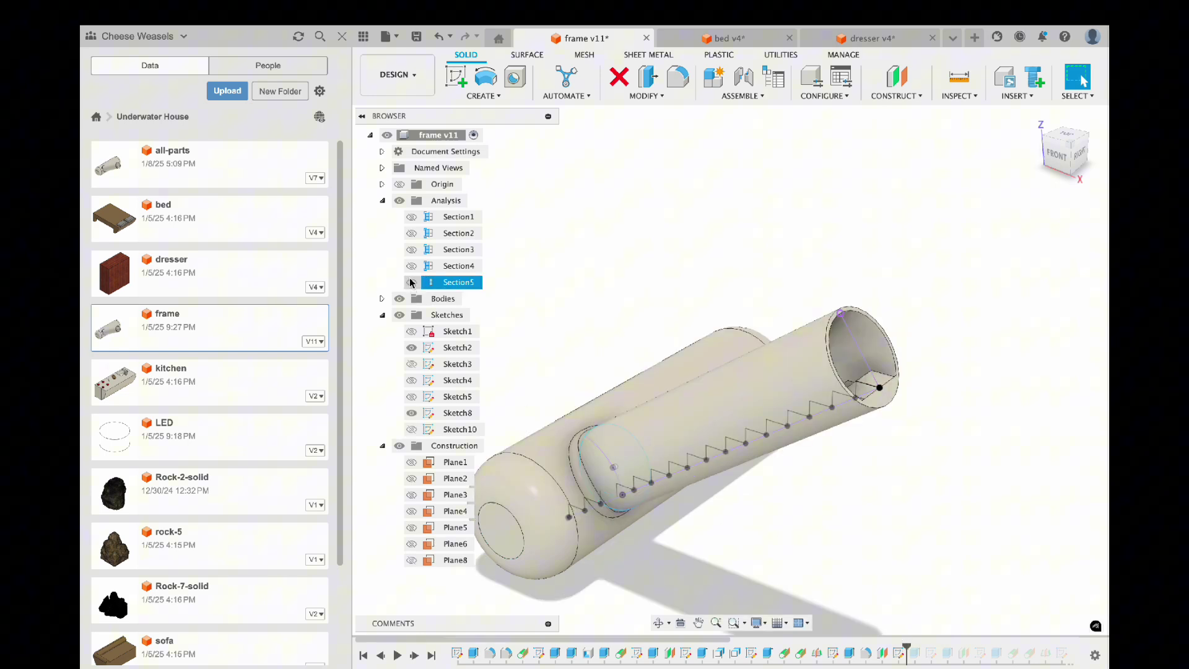
click(411, 250)
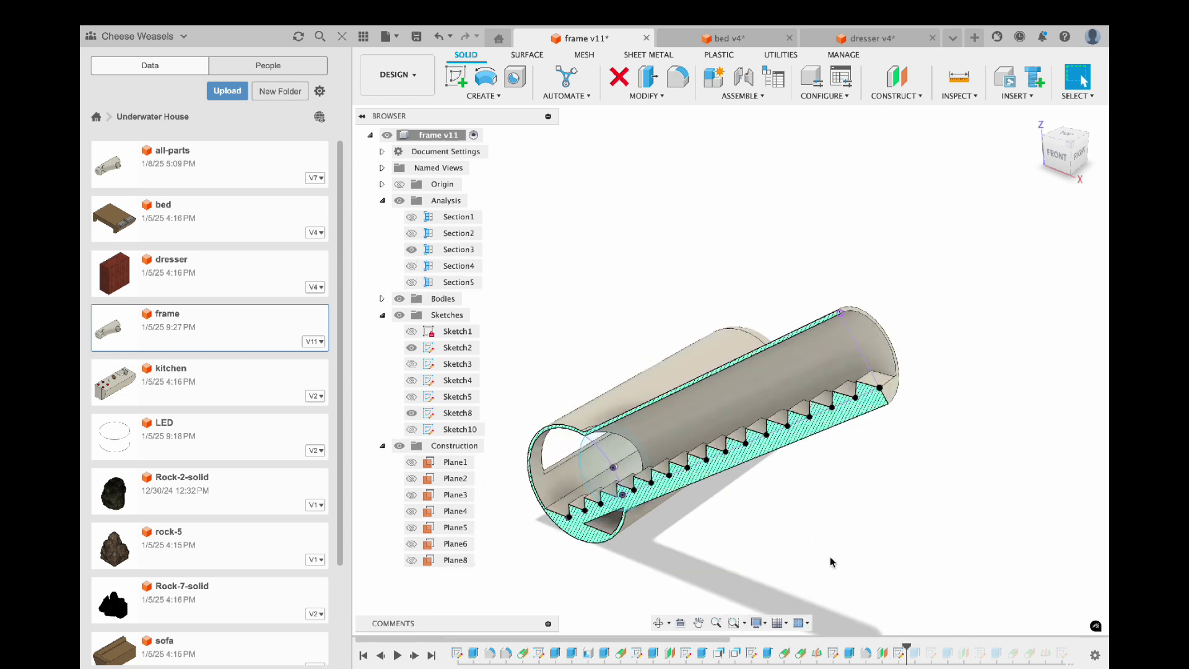
mouse_move(830, 562)
shift+middle_down()
mouse_move(854, 526)
mouse_move(876, 521)
mouse_move(918, 548)
shift+middle_up()
mouse_move(915, 14)
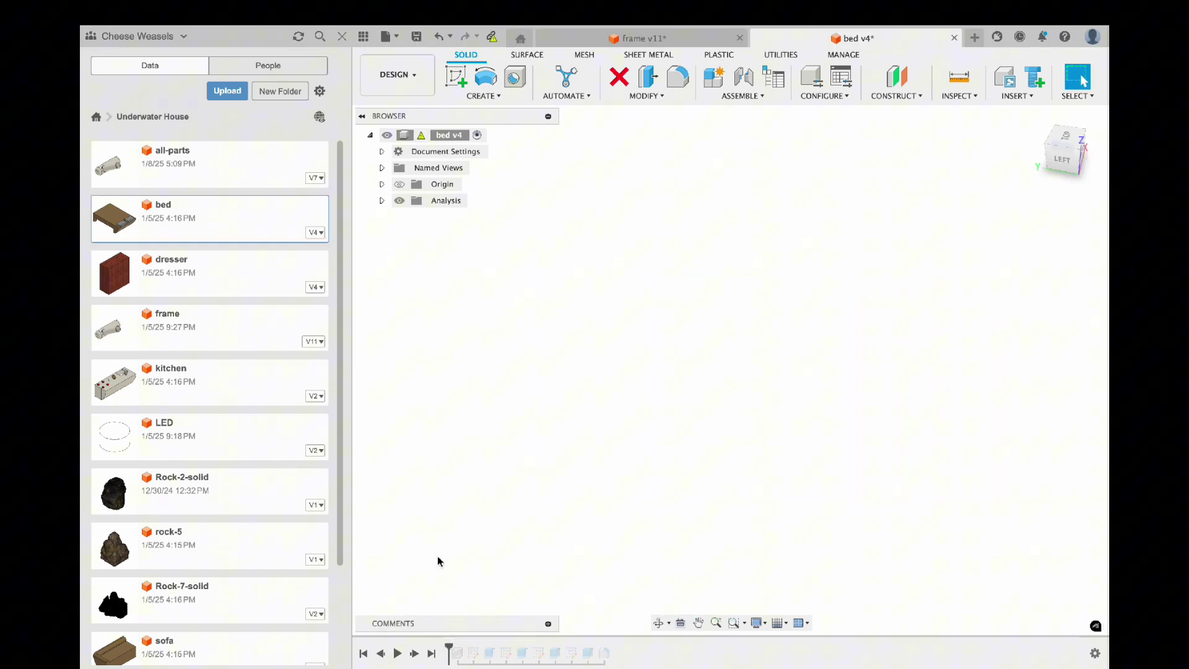
Replay the bed v4 history from the frame hull through Sketch1 to the finished bed and pillows.
drag(450, 647, 482, 649)
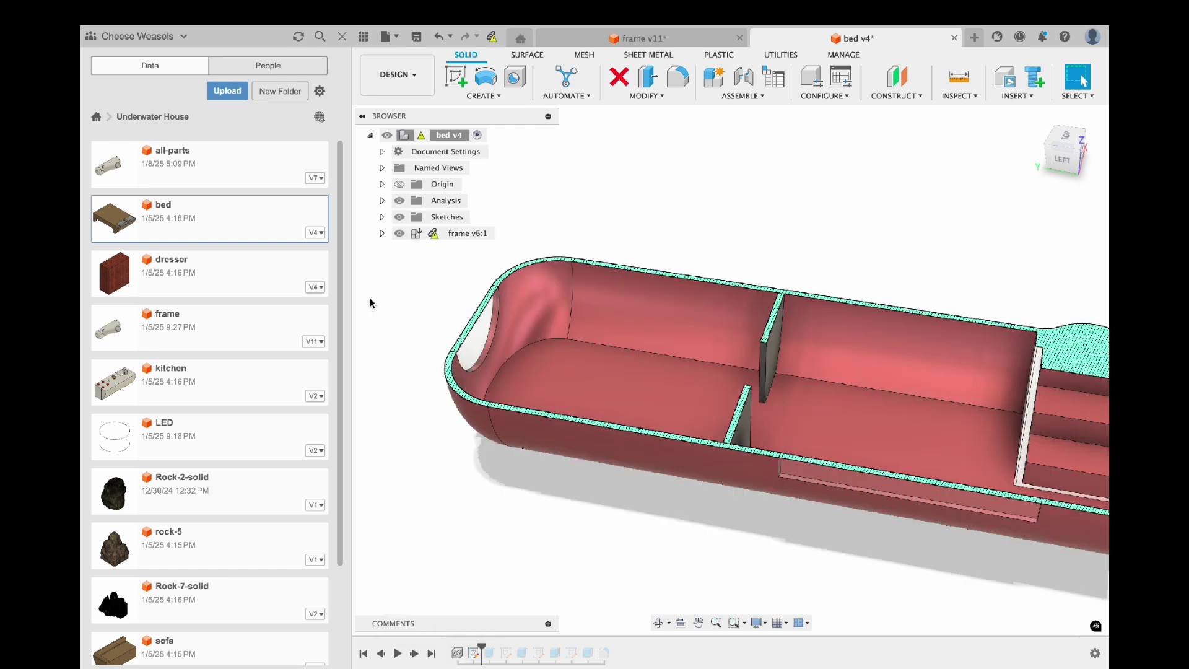
click(411, 234)
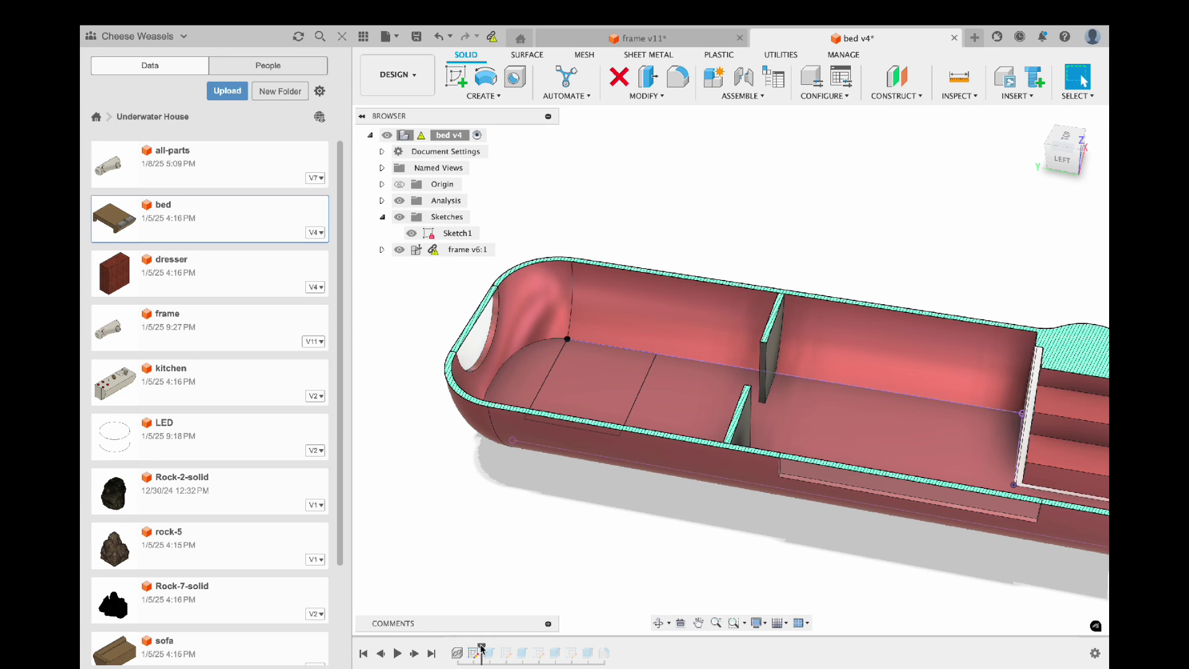
drag(486, 654, 612, 647)
mouse_move(612, 648)
shift+middle_down()
mouse_move(566, 545)
mouse_move(577, 533)
mouse_move(662, 543)
shift+middle_up()
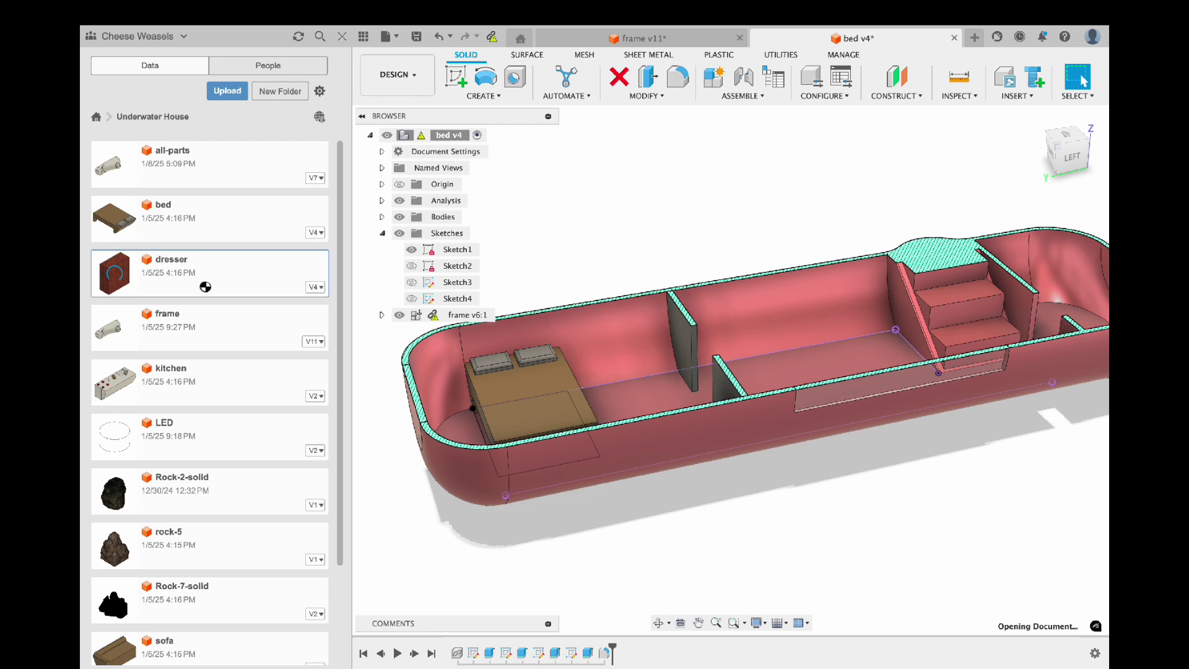
Show the bed v3:1 component and the Section1 cut around the dresser.
shift+middle_drag(566, 331, 619, 322)
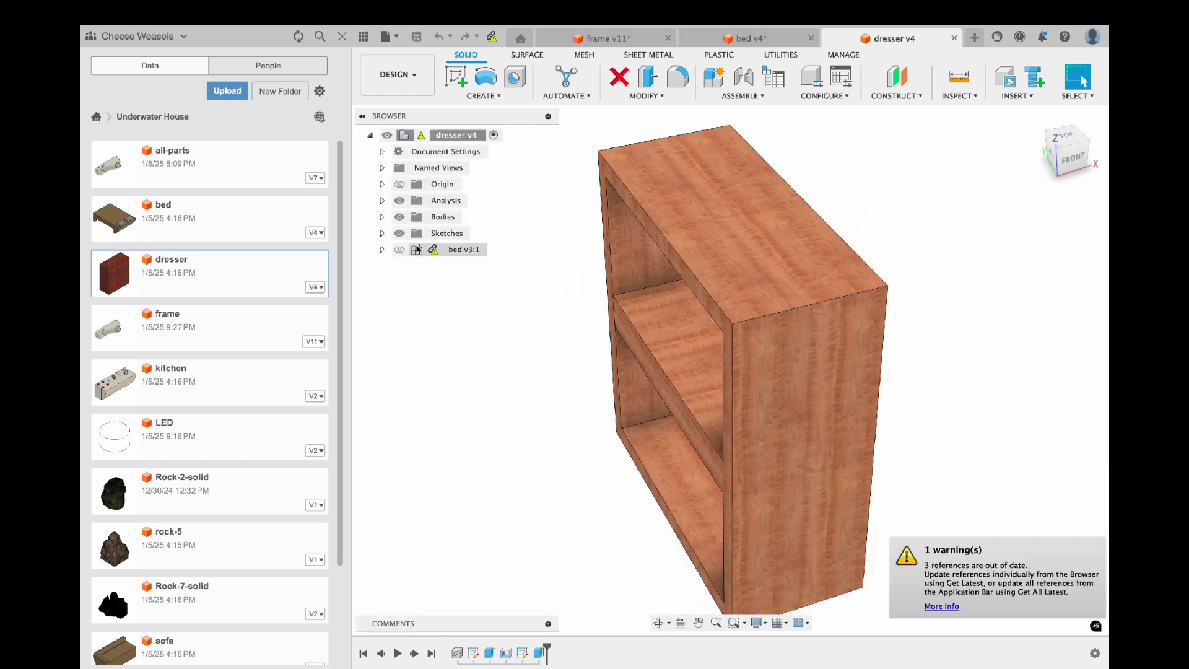
click(400, 249)
shift+middle_drag(738, 374, 807, 370)
scroll(807, 369, down, 3)
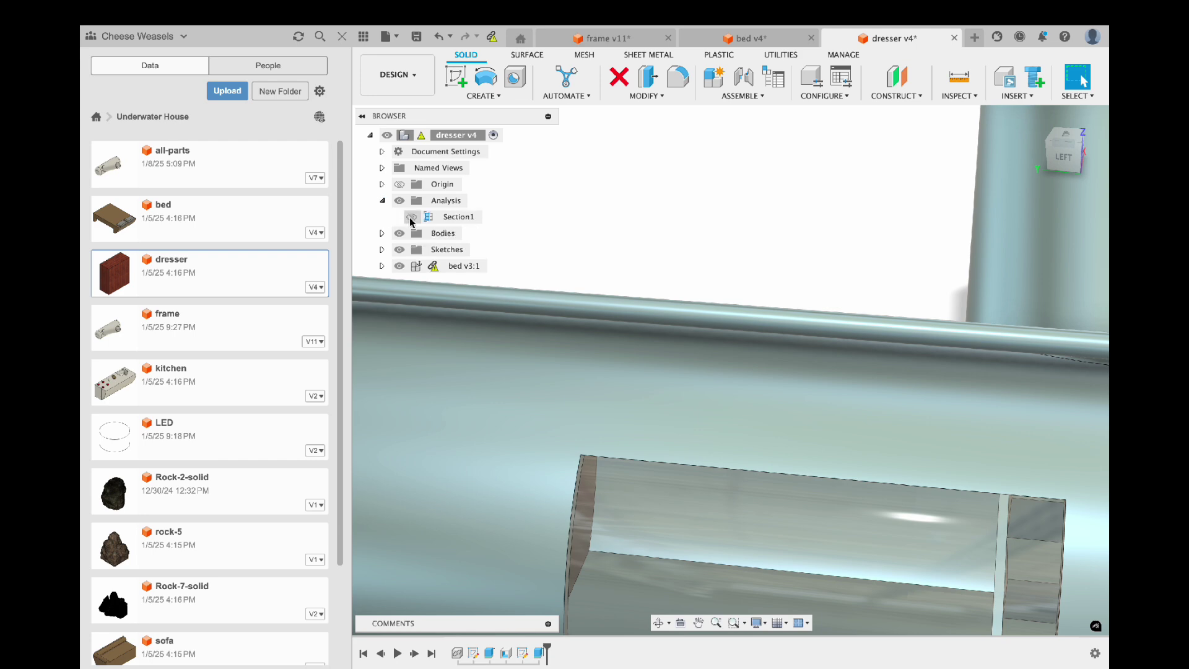
click(411, 217)
scroll(655, 407, down, 5)
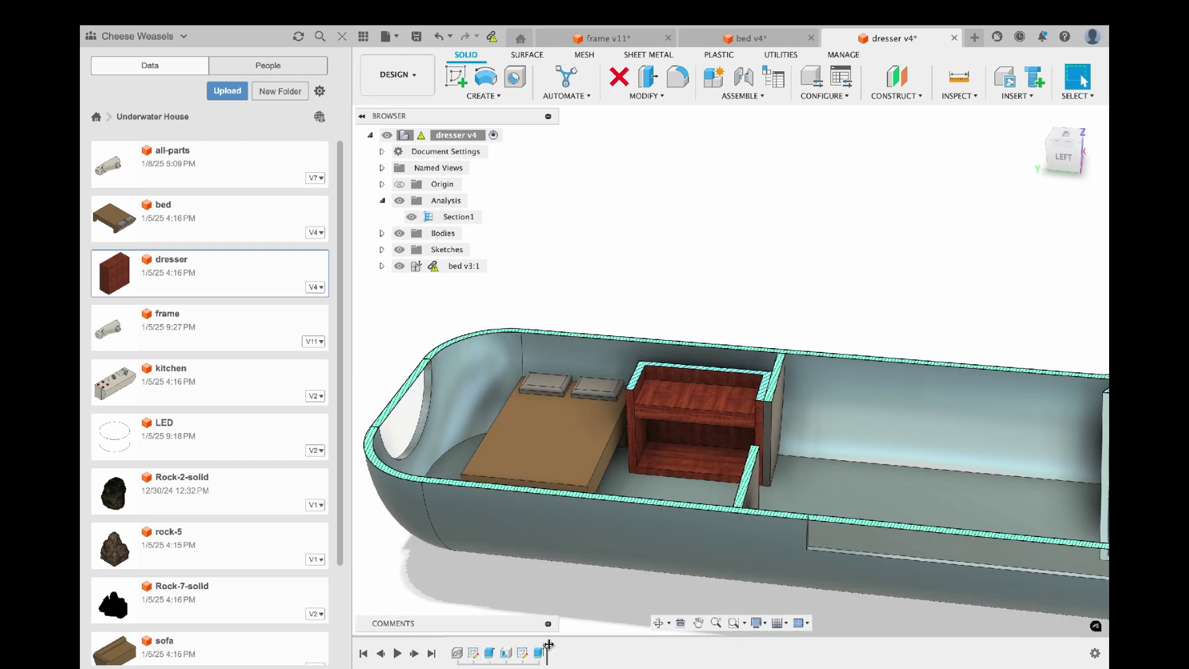
Replay the dresser history from Sketch1's rectangle to the body, then hide Section1.
mouse_move(548, 646)
mouse_down()
mouse_move(452, 646)
mouse_move(480, 645)
mouse_up()
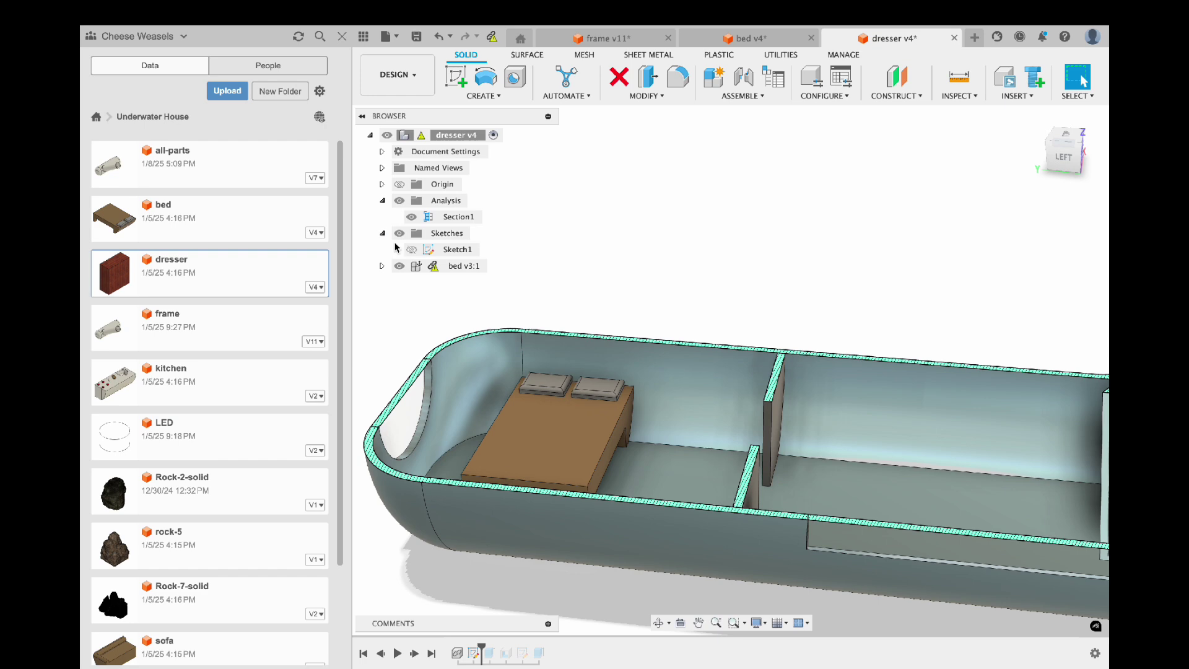
click(411, 249)
mouse_move(588, 514)
shift+middle_down()
mouse_move(610, 544)
mouse_move(616, 589)
shift+middle_up()
drag(481, 646, 530, 646)
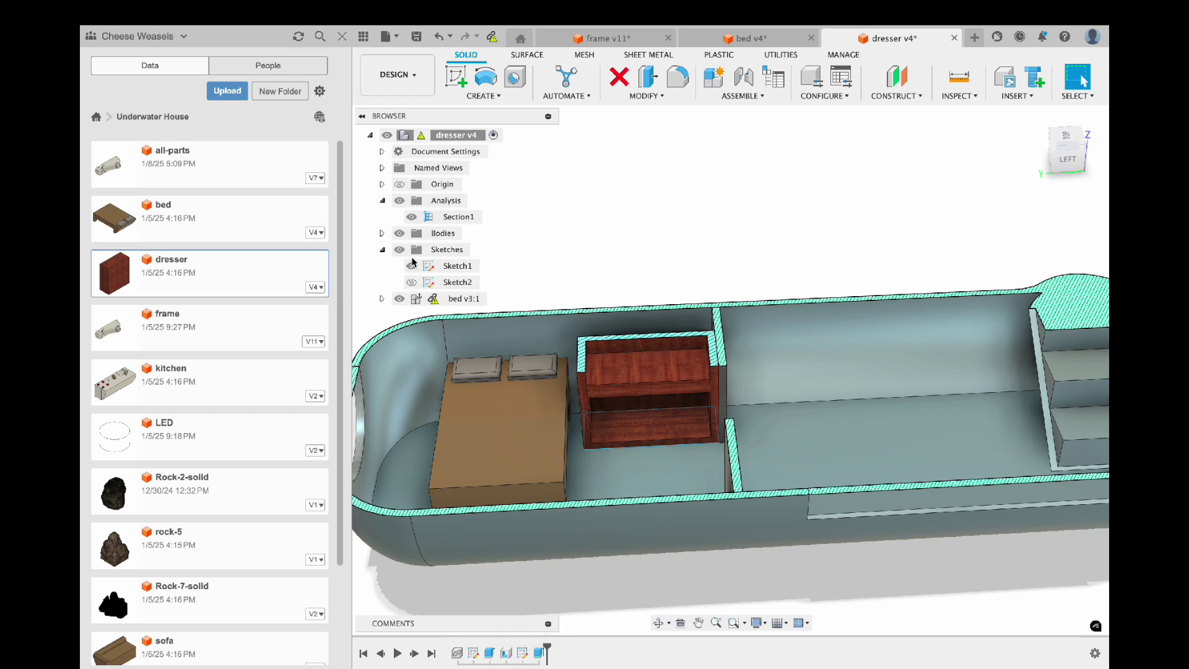
click(411, 217)
mouse_move(658, 406)
shift+middle_down()
mouse_move(611, 384)
mouse_move(591, 350)
mouse_move(579, 369)
mouse_move(671, 393)
shift+middle_up()
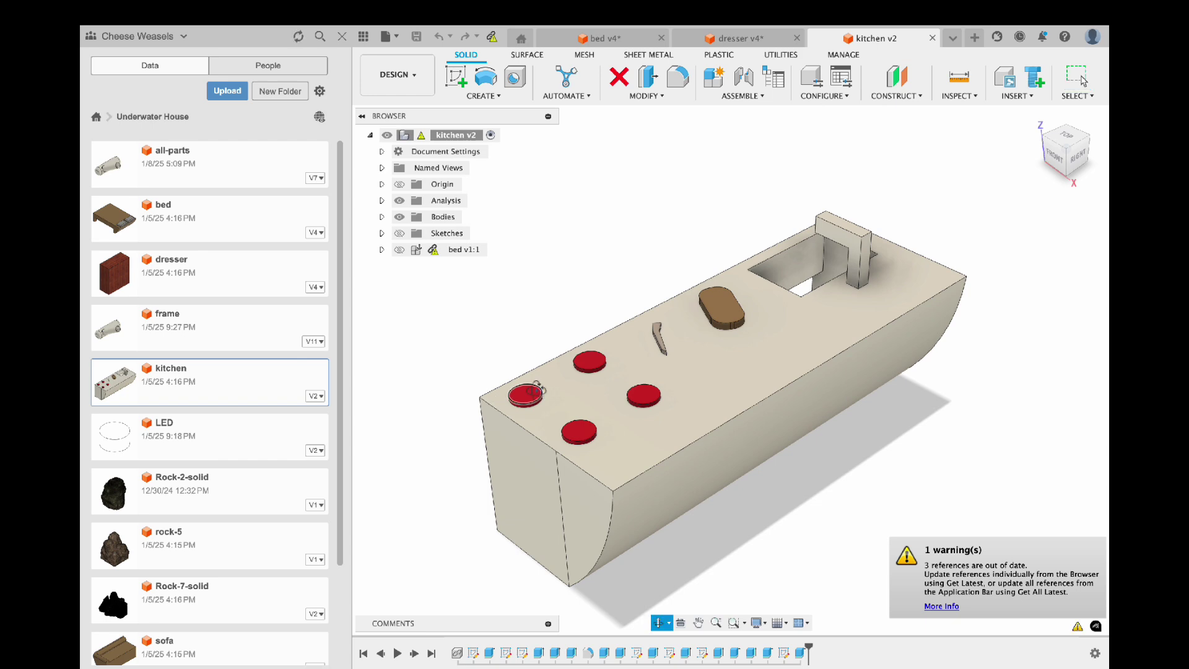
Show the kitchen's bodies, sketches and the section cut through the capsule.
shift+middle_drag(537, 389, 478, 392)
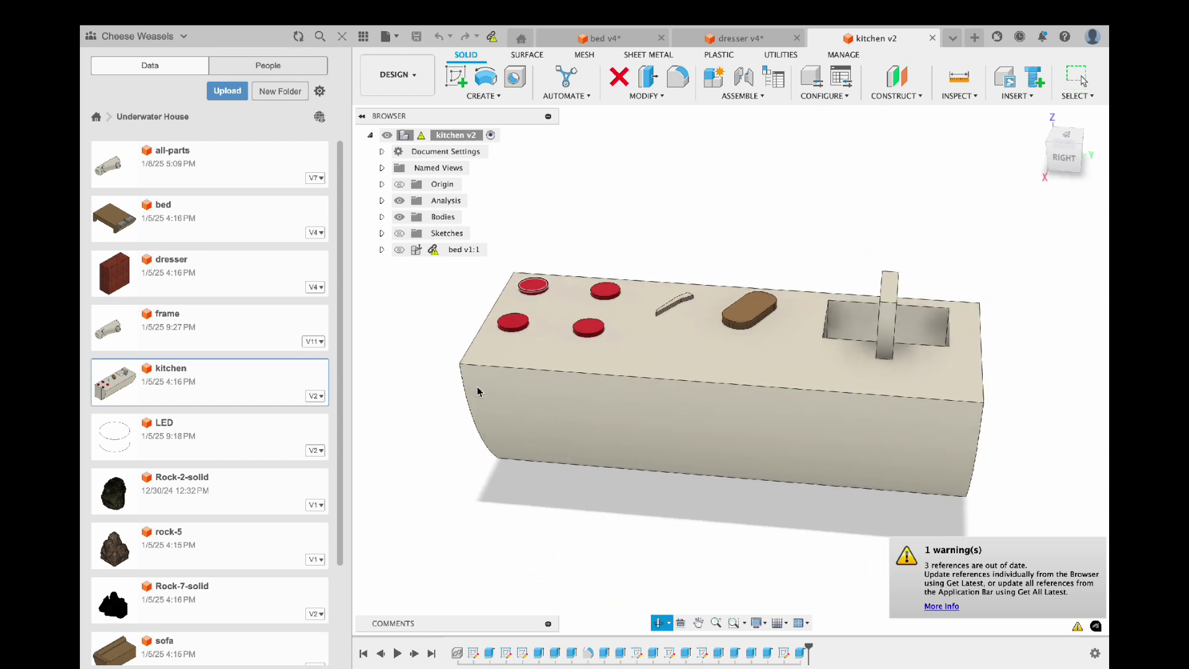
click(400, 216)
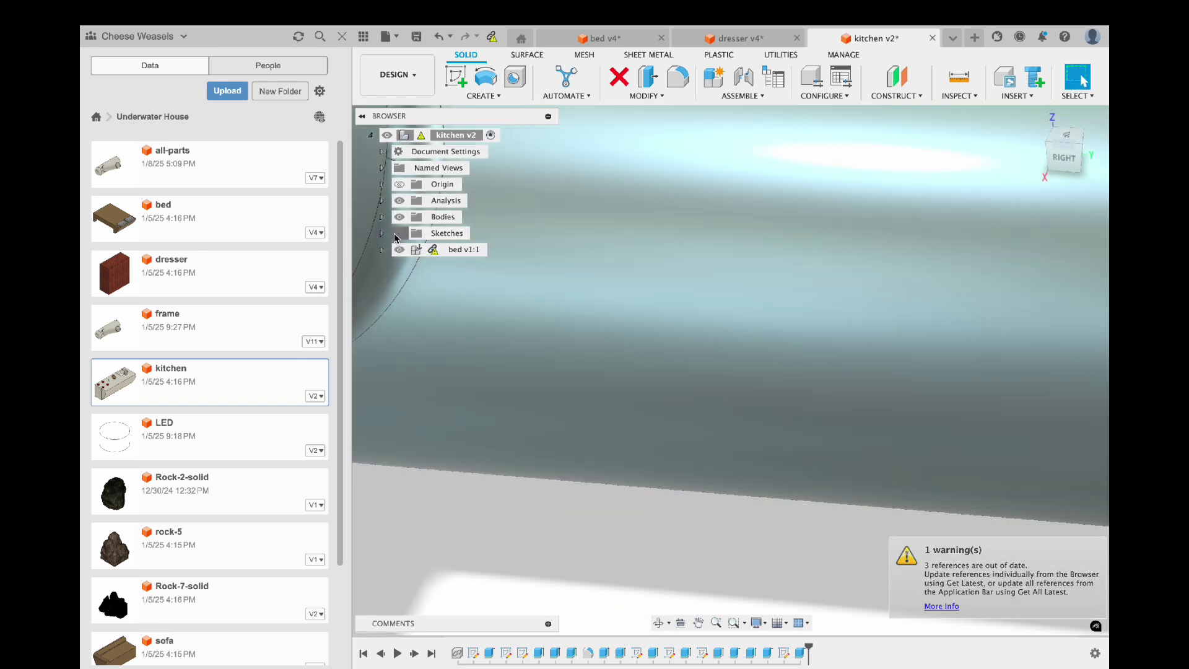
click(399, 233)
scroll(517, 425, down, 5)
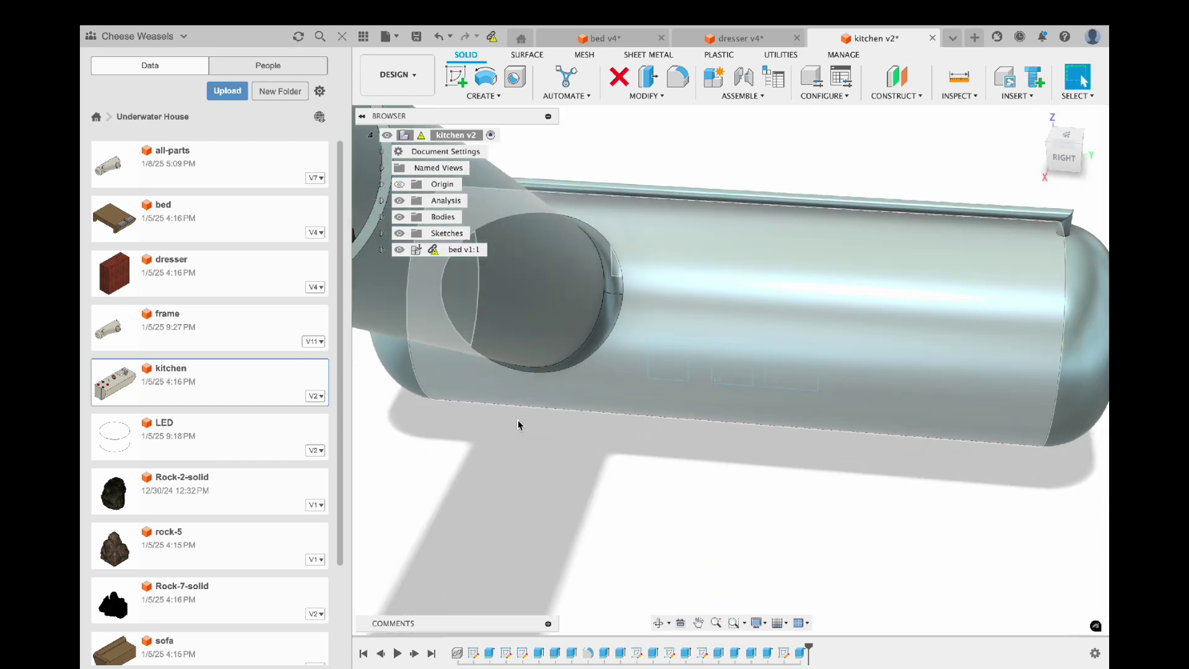
shift+middle_drag(518, 425, 447, 240)
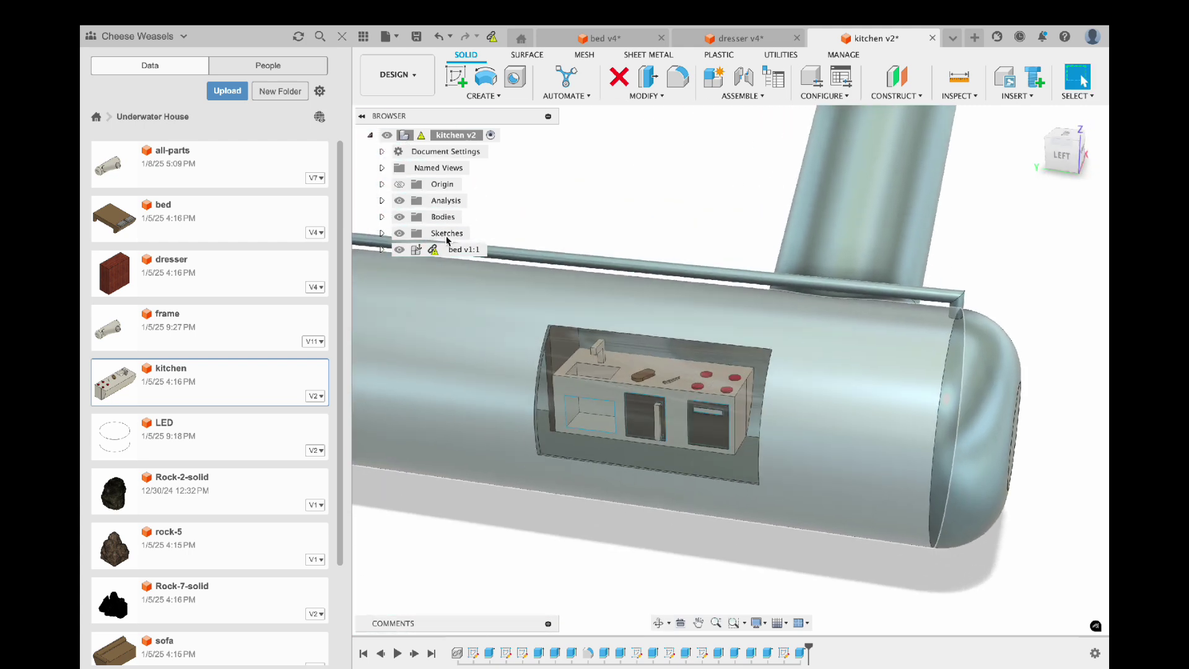
click(412, 217)
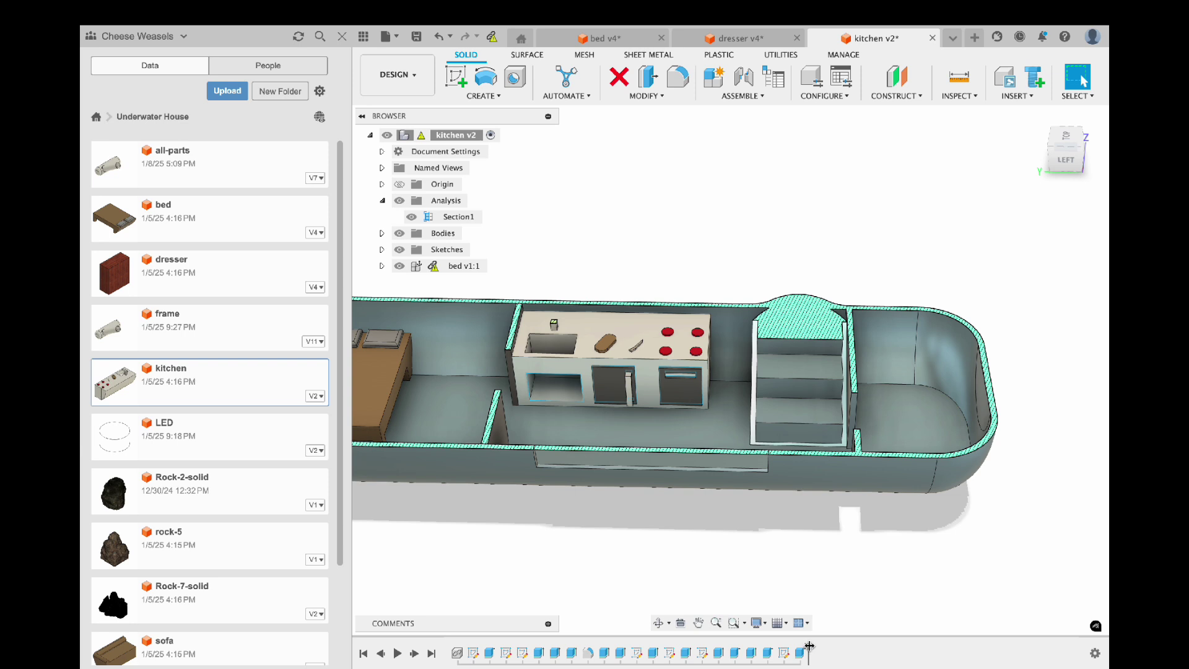
Roll the kitchen history back to its second feature, then forward through Extrude2 to the cabinet doors.
mouse_move(809, 646)
mouse_down()
mouse_move(481, 646)
mouse_move(509, 648)
mouse_up()
click(382, 249)
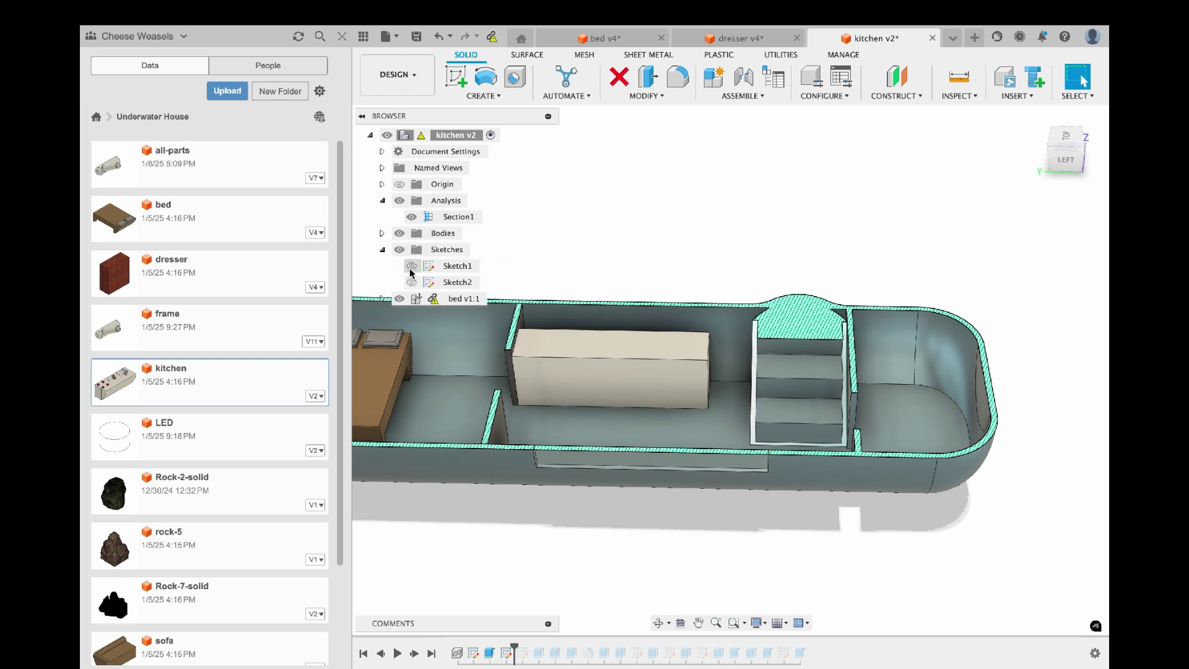
scroll(526, 382, up, 10)
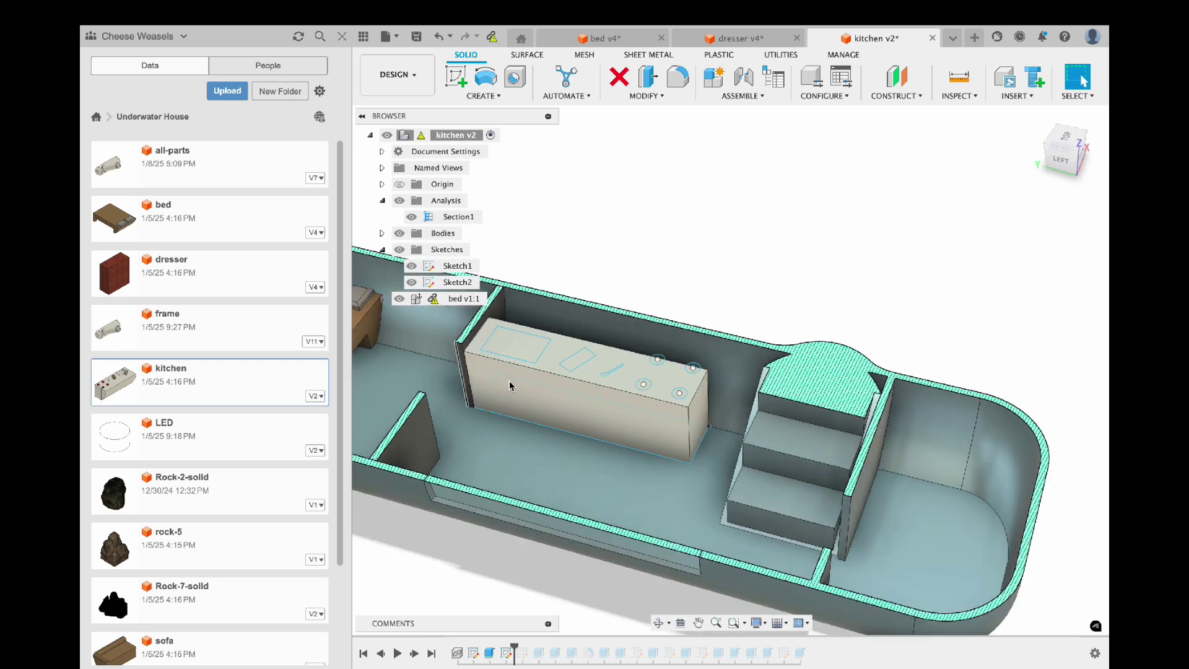
drag(514, 648, 645, 647)
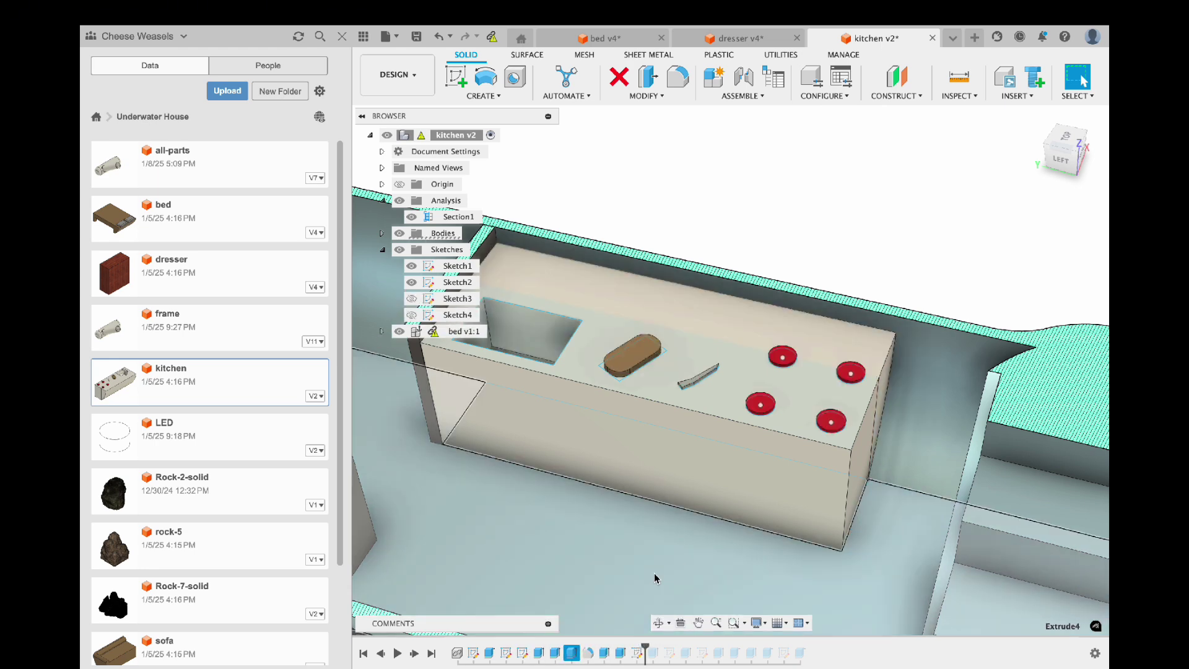
scroll(679, 513, down, 3)
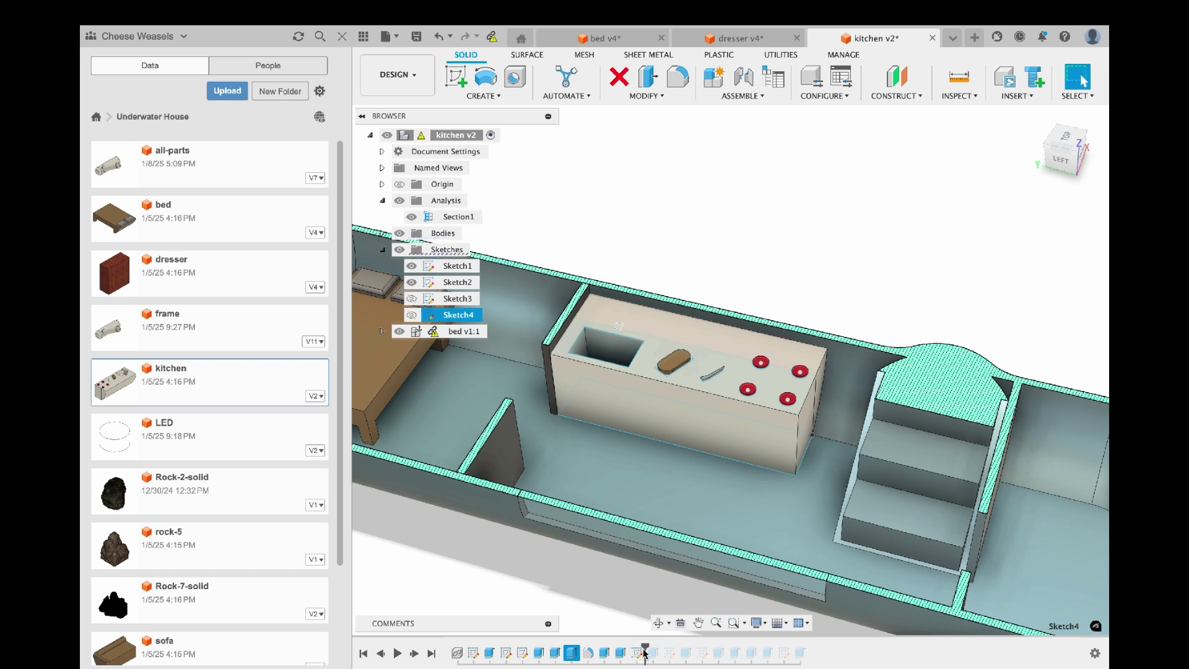
drag(645, 651, 808, 648)
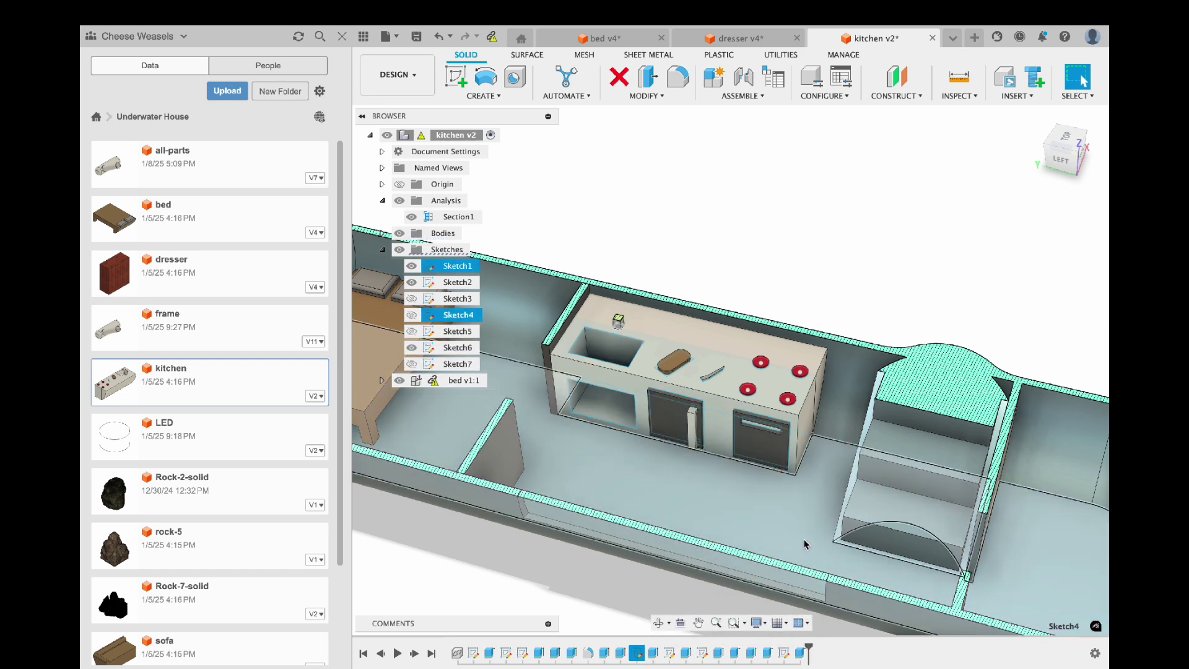
middle_drag(804, 549, 824, 489)
Inspect Sketch3's profile on the cabinet, then open the sofa design from the project files.
shift+middle_drag(533, 322, 632, 371)
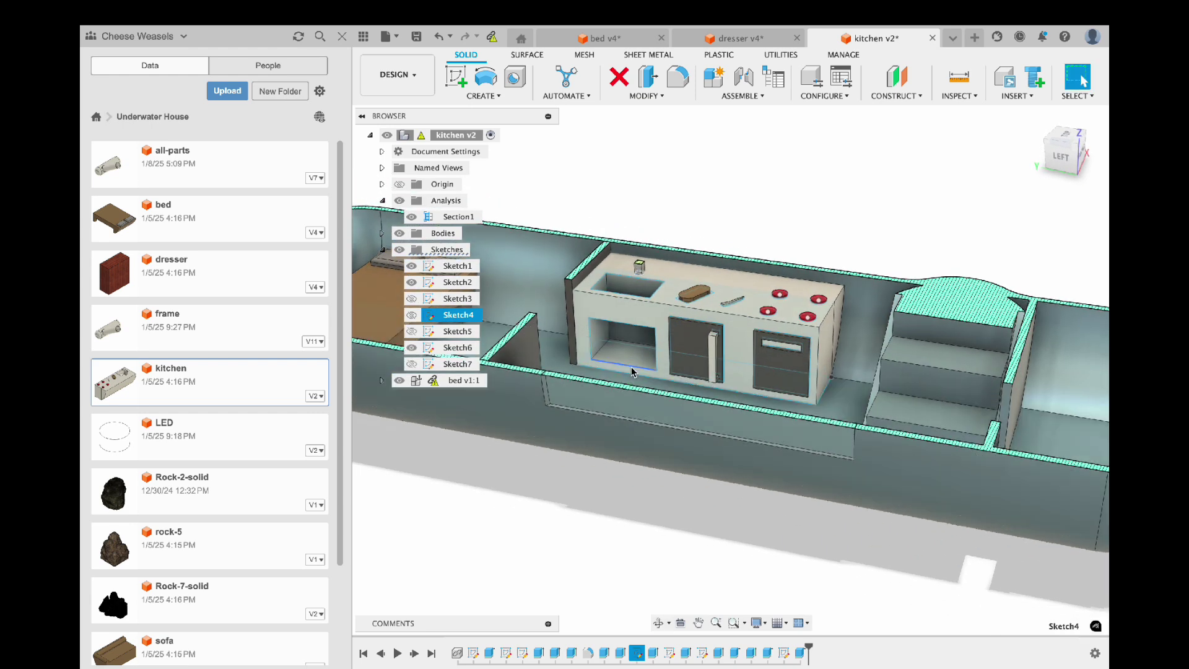
ctrl+click(416, 301)
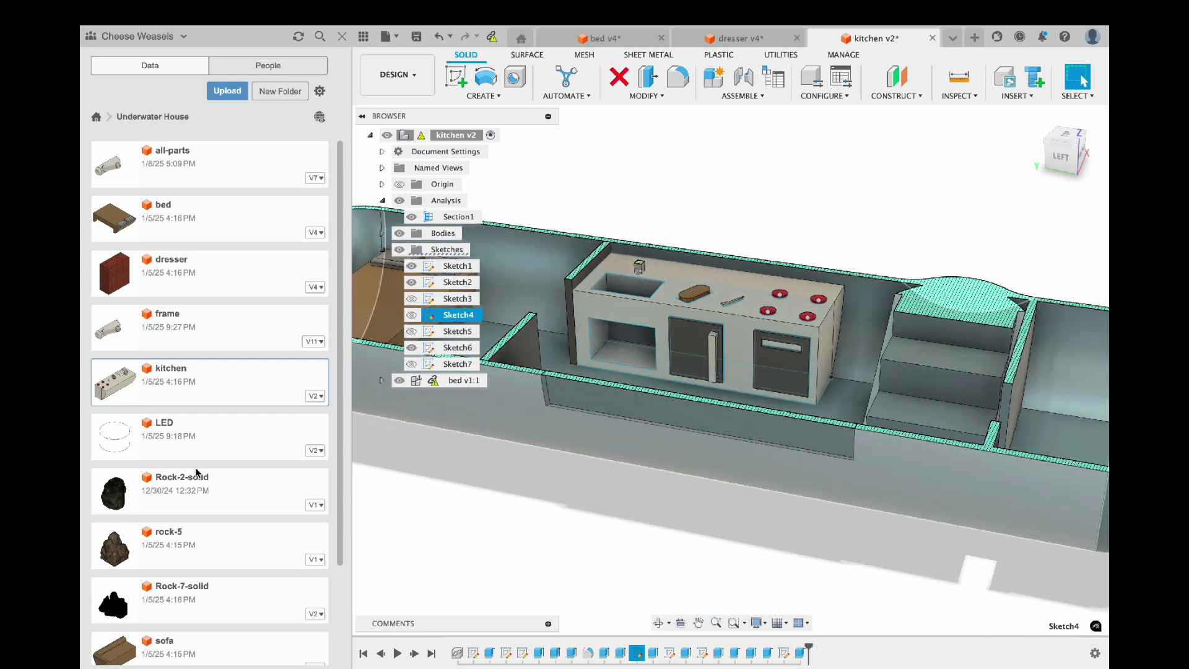
scroll(199, 472, down, 3)
scroll(196, 332, up, 3)
scroll(177, 331, down, 2)
click(206, 575)
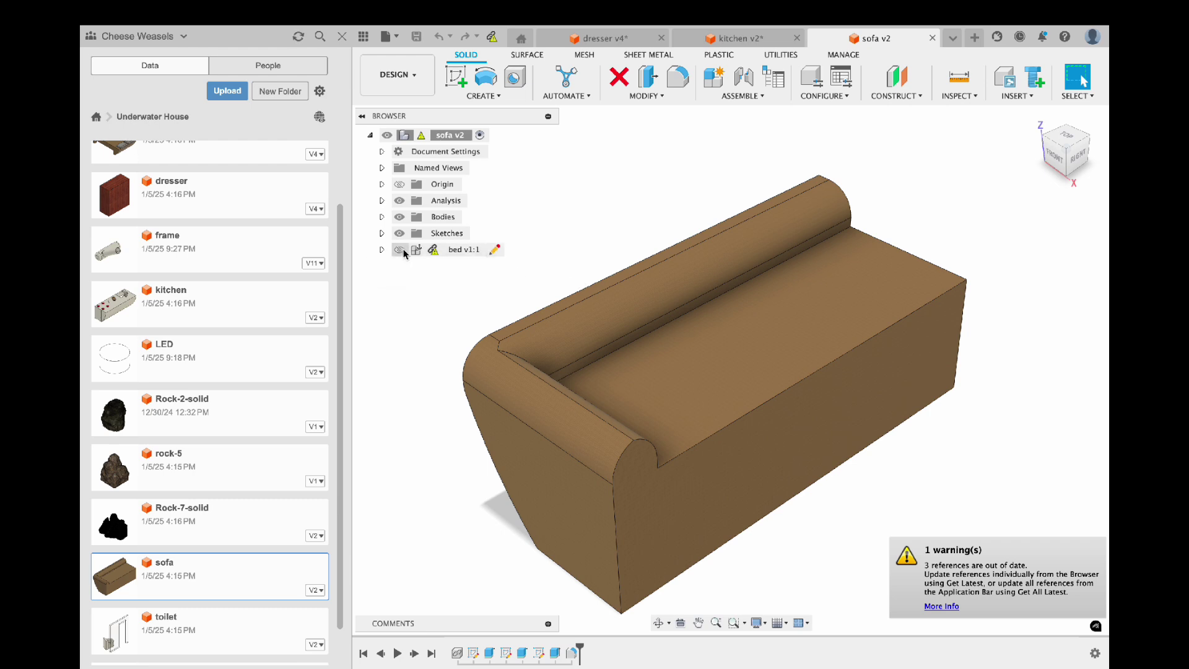
Show the bed v1:1 room and the sofa's Sketch1, Sketch2 and Sketch3.
click(400, 250)
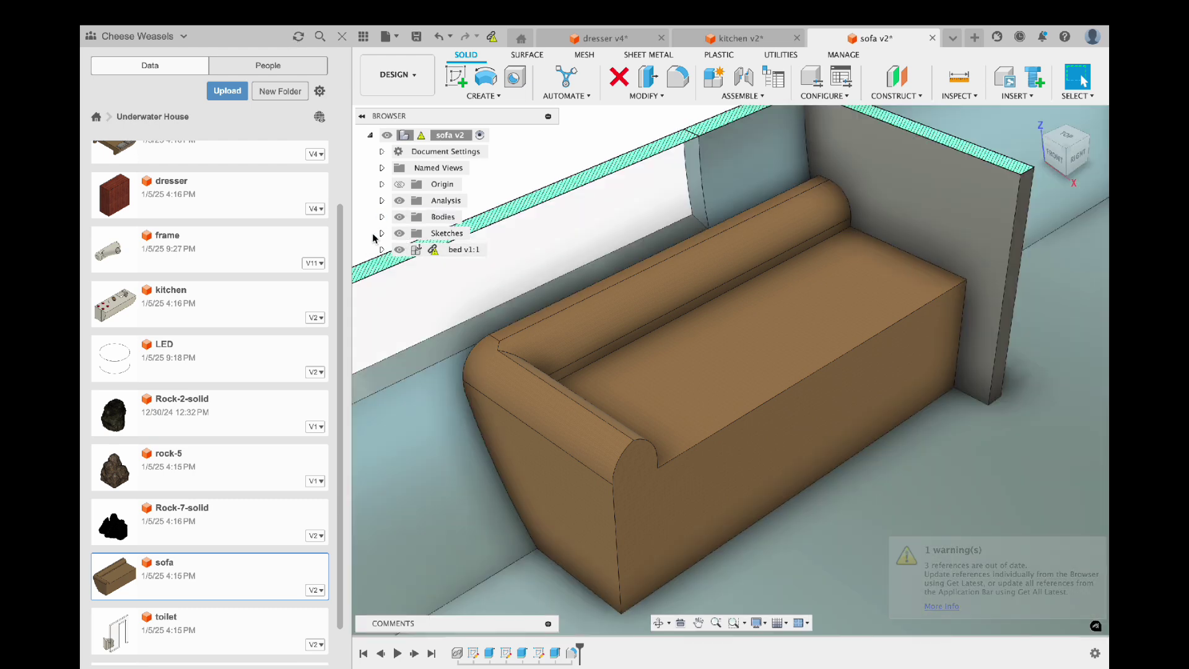
click(412, 266)
click(411, 250)
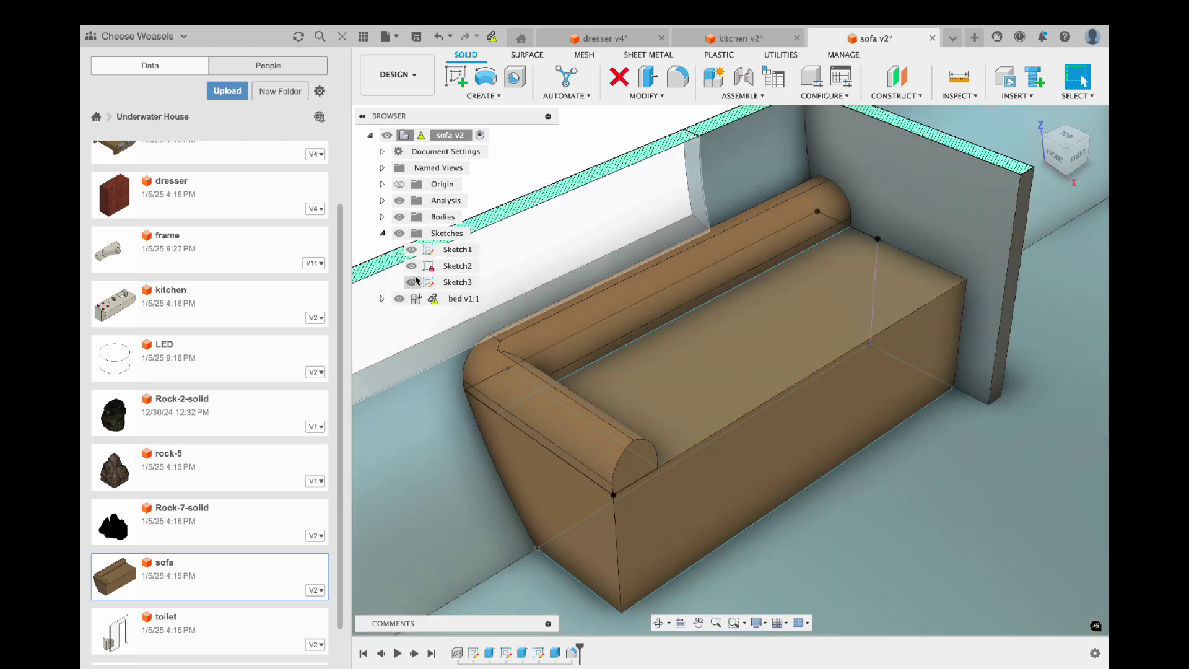
click(411, 282)
scroll(641, 319, down, 3)
scroll(641, 319, down, 5)
shift+middle_drag(637, 313, 493, 410)
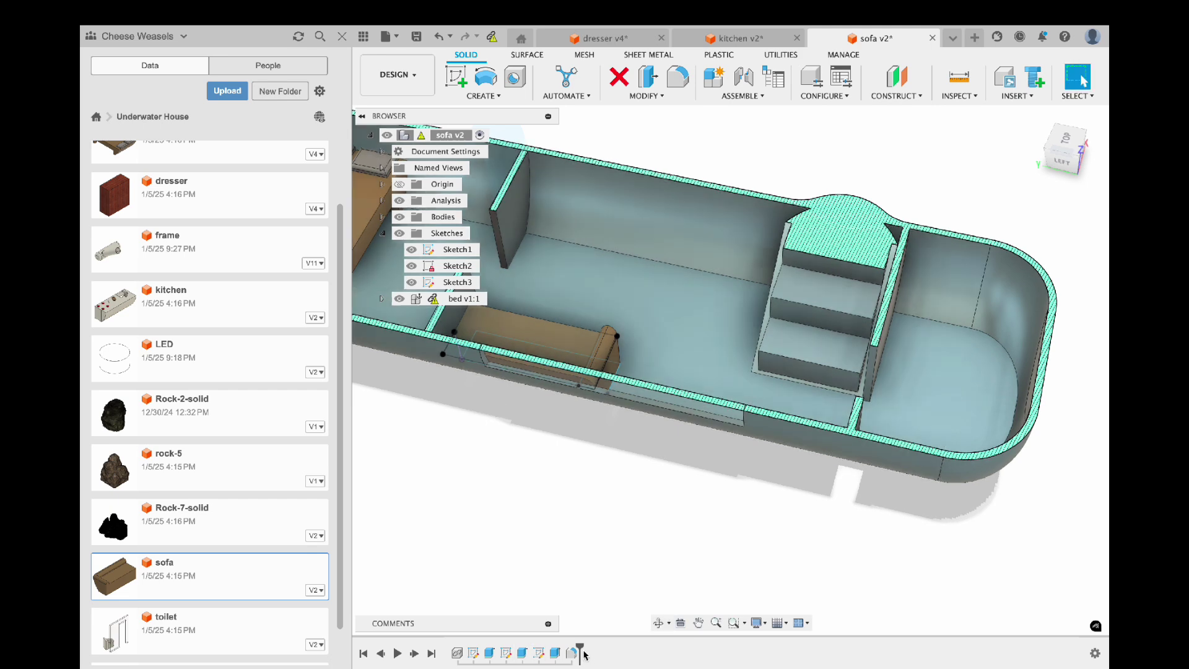
Scrub the sofa history back to Extrude1 and forward past Sketch2, viewing the room.
drag(580, 648, 499, 647)
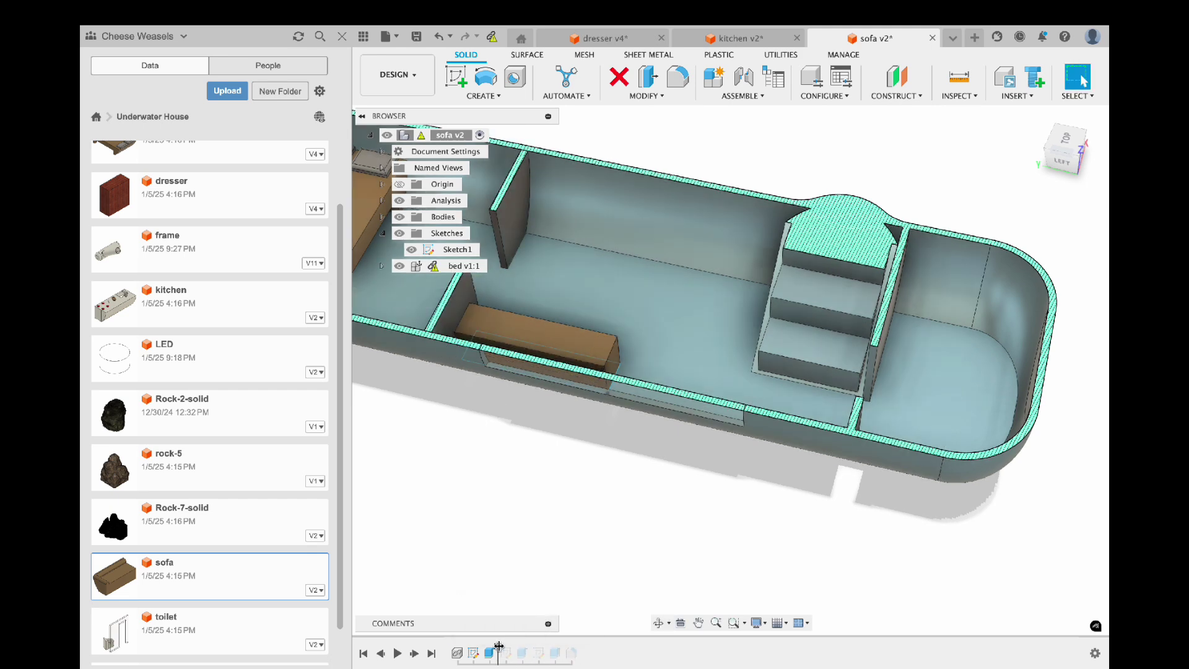
shift+middle_drag(564, 564, 517, 627)
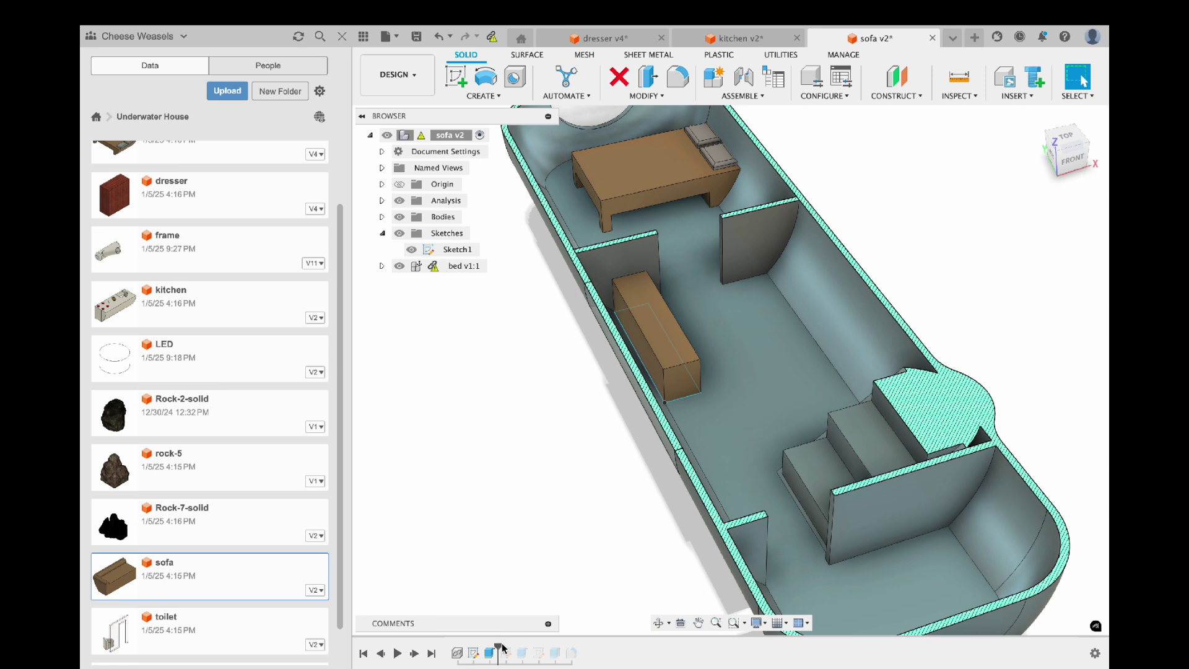
drag(502, 647, 555, 652)
shift+middle_drag(604, 547, 566, 647)
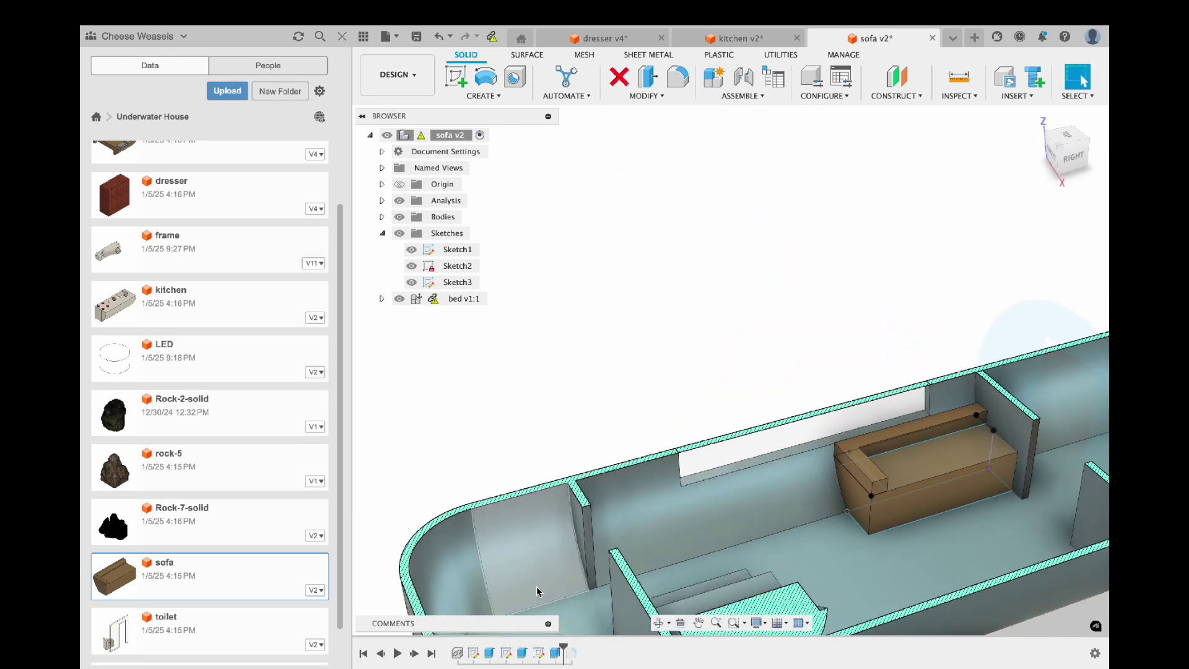
shift+middle_drag(661, 361, 787, 354)
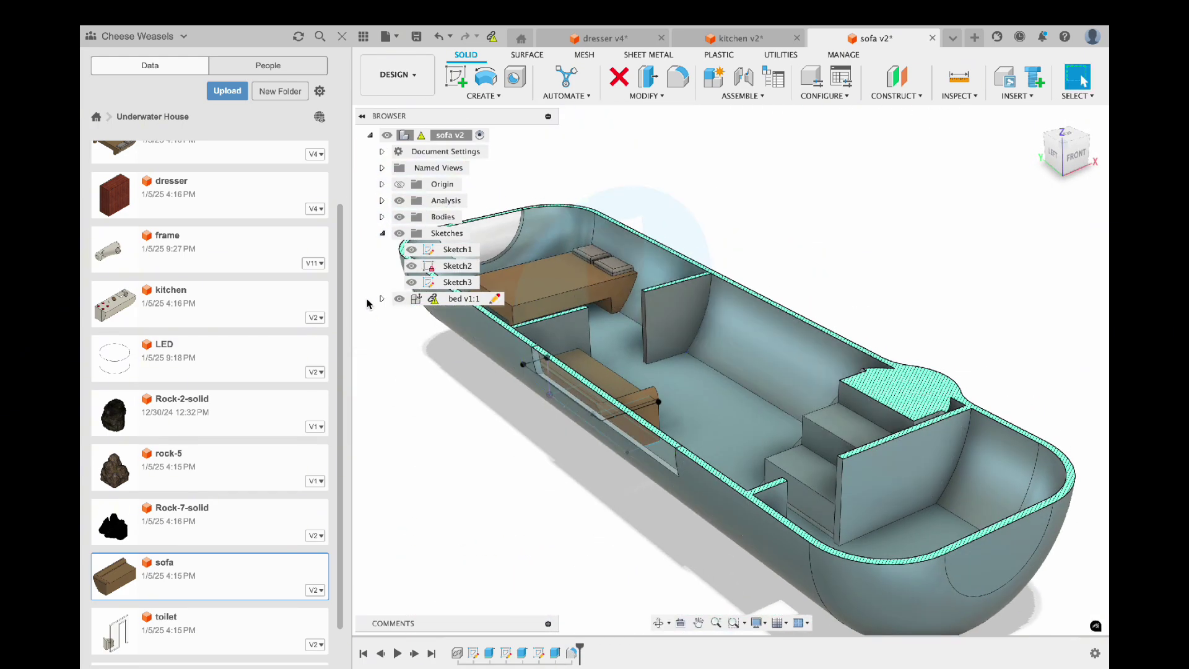
scroll(302, 446, down, 1)
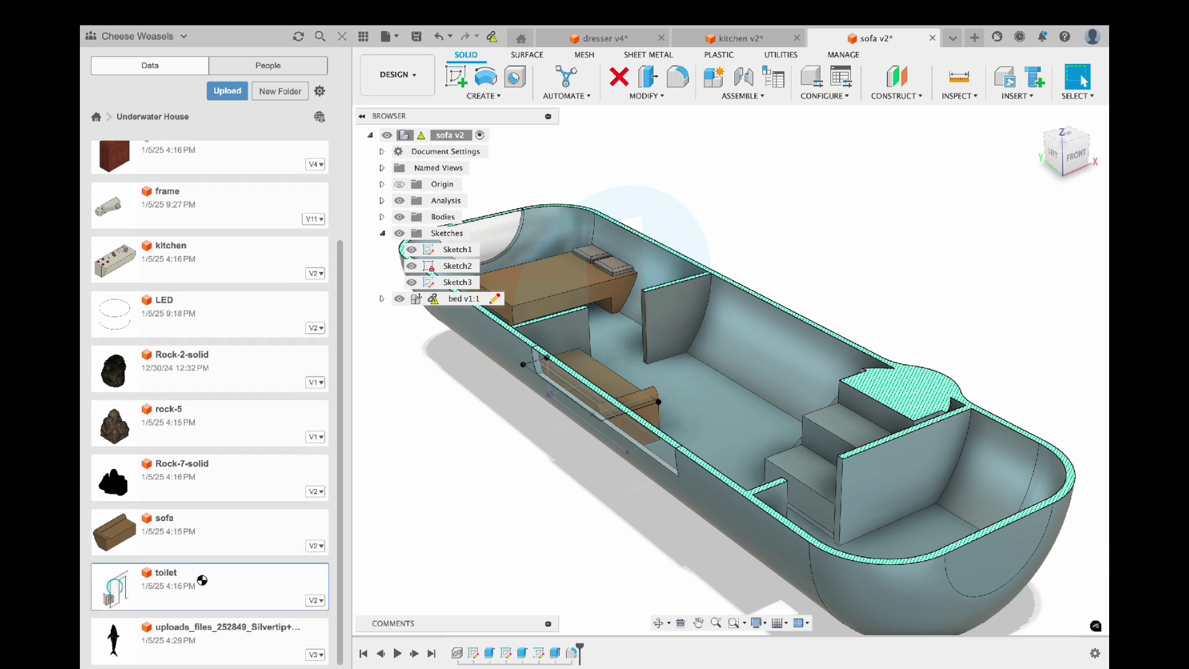
Roll the toilet design's history back to the start, then step past the first two features.
shift+middle_drag(723, 494, 1049, 478)
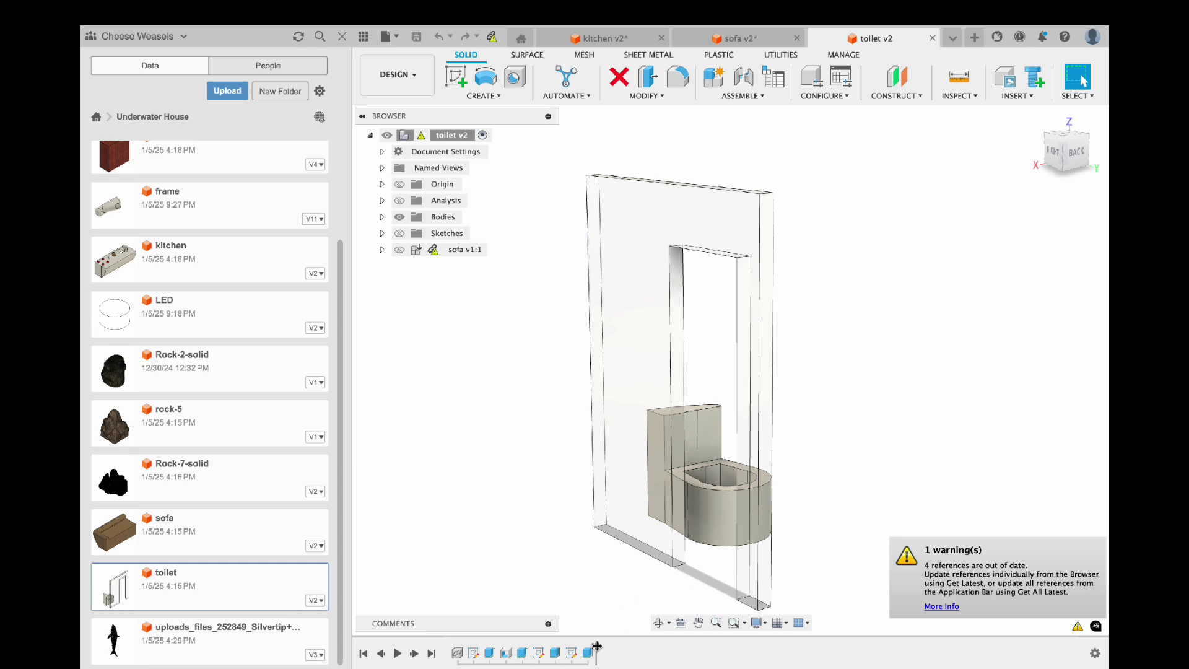
drag(596, 646, 450, 647)
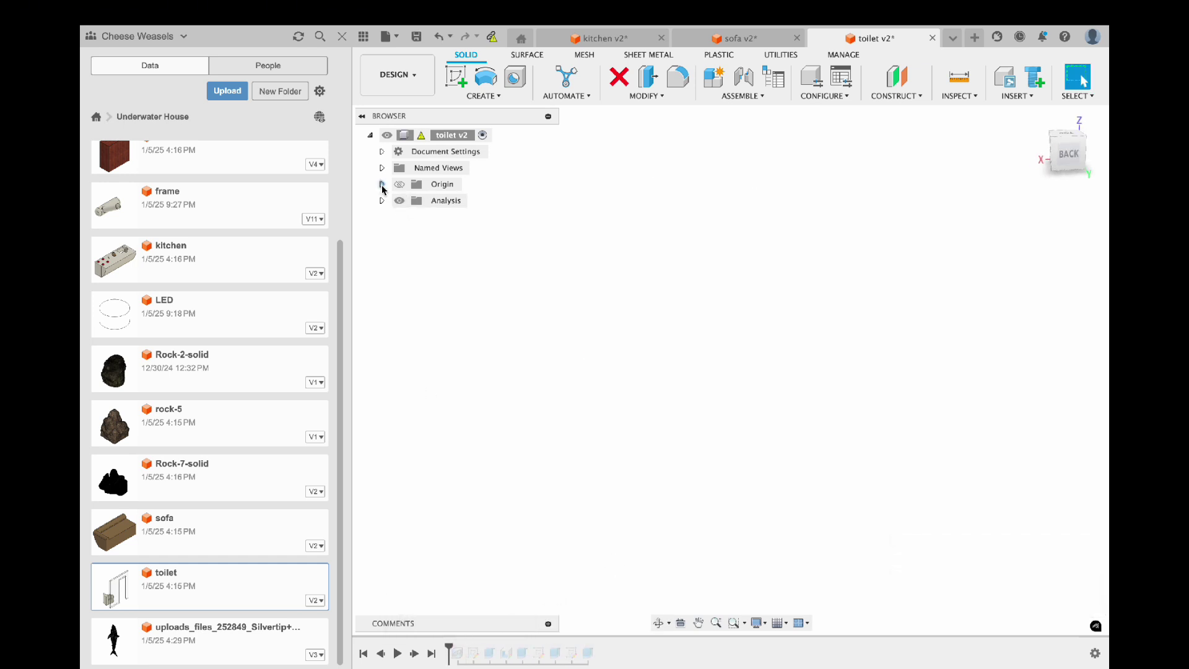
drag(448, 648, 481, 648)
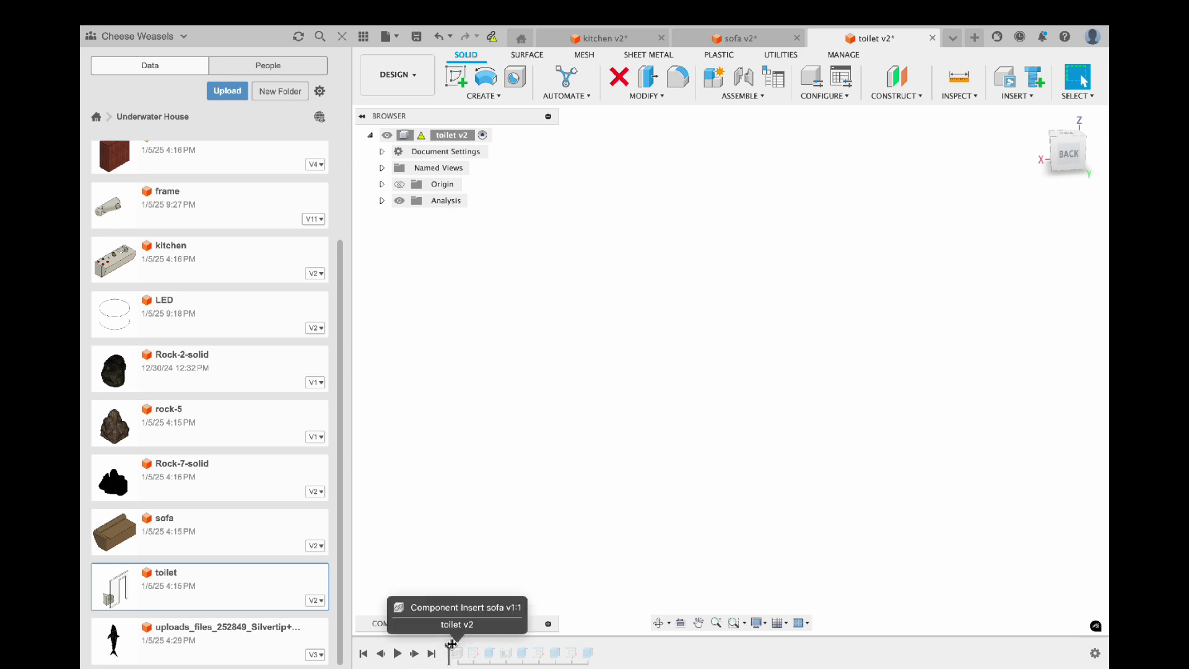
Show the sofa v1:1 room geometry and replay history to add the toilet body and bathroom walls.
click(398, 233)
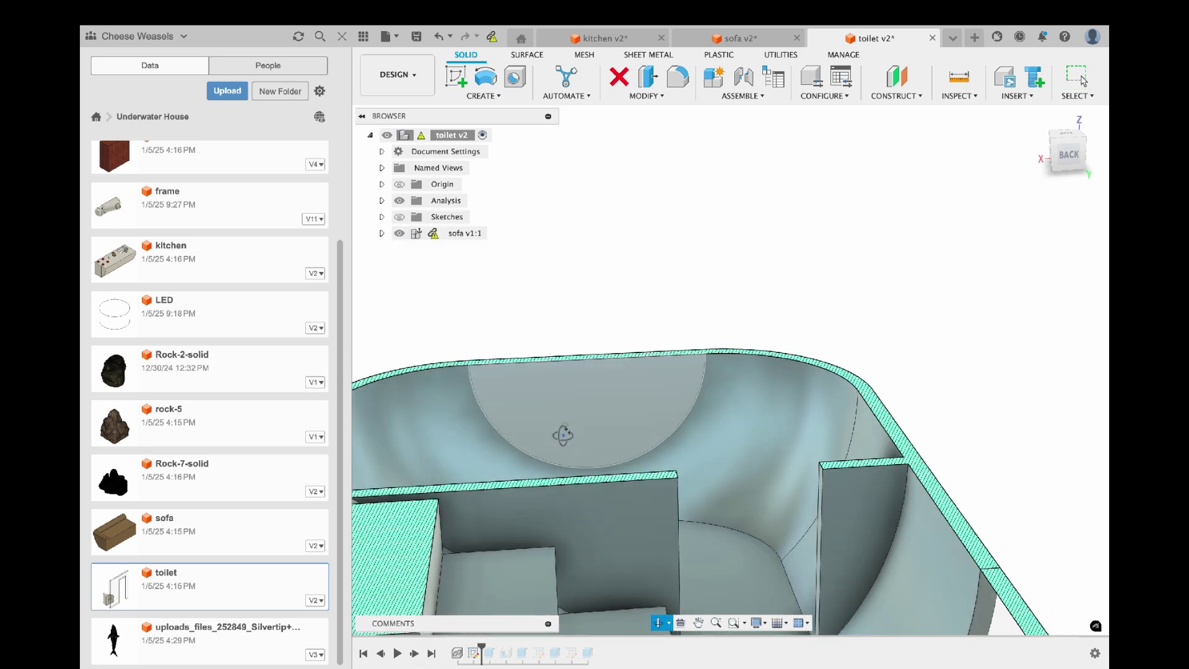
shift+middle_drag(558, 429, 499, 477)
scroll(499, 478, up, 3)
scroll(500, 478, down, 5)
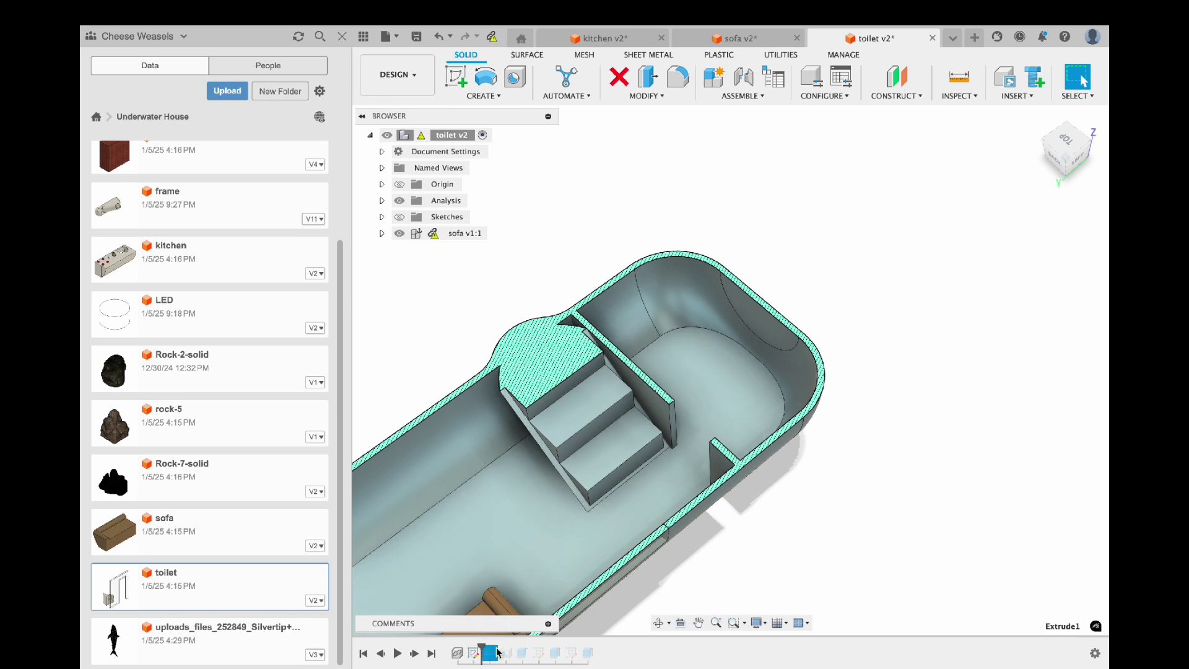
drag(483, 649, 596, 647)
shift+middle_drag(674, 573, 417, 297)
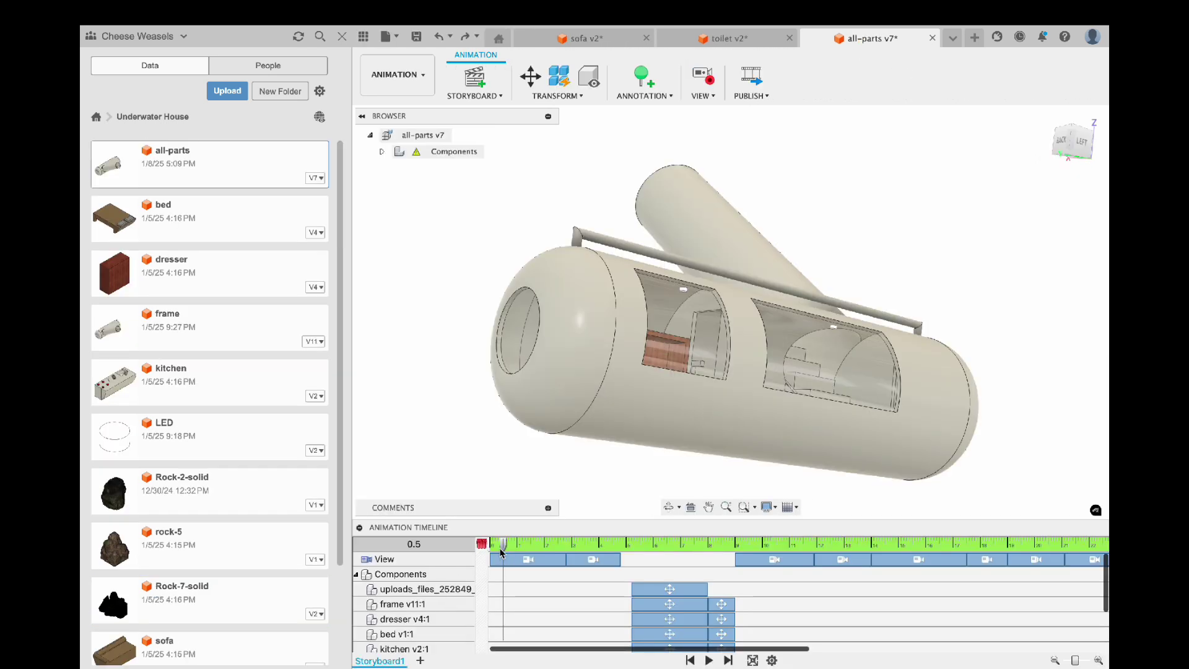
Rewind the all-parts storyboard to 0.0 and play the walkthrough through bedroom, kitchen and stairs.
drag(501, 551, 481, 550)
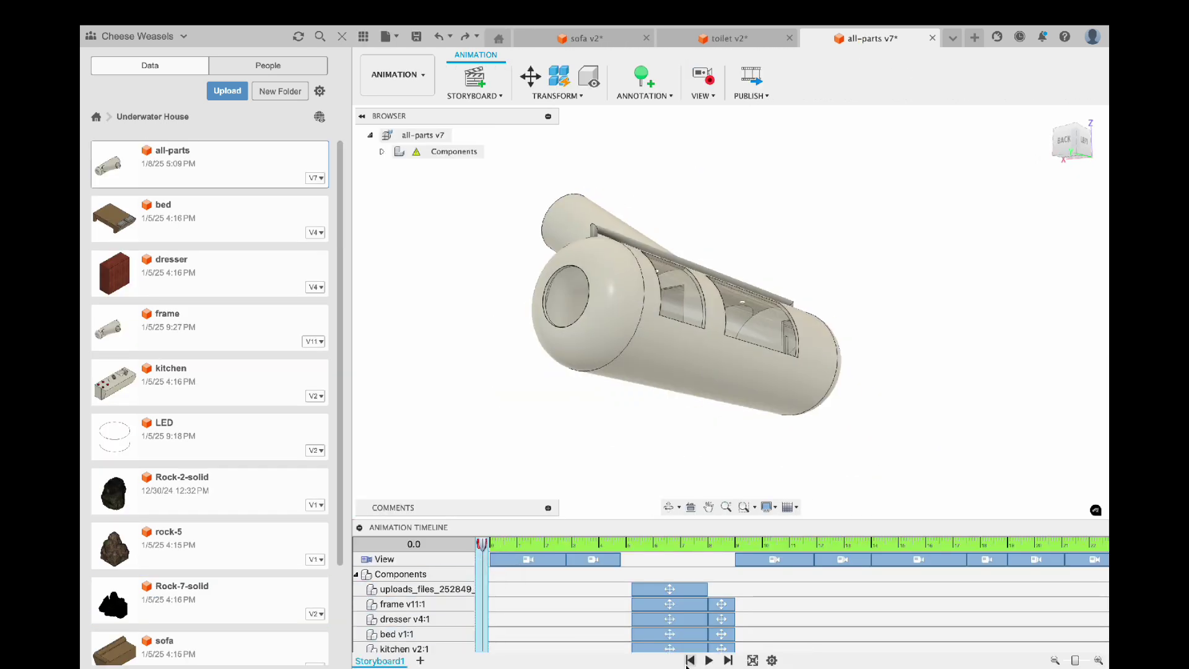
click(710, 661)
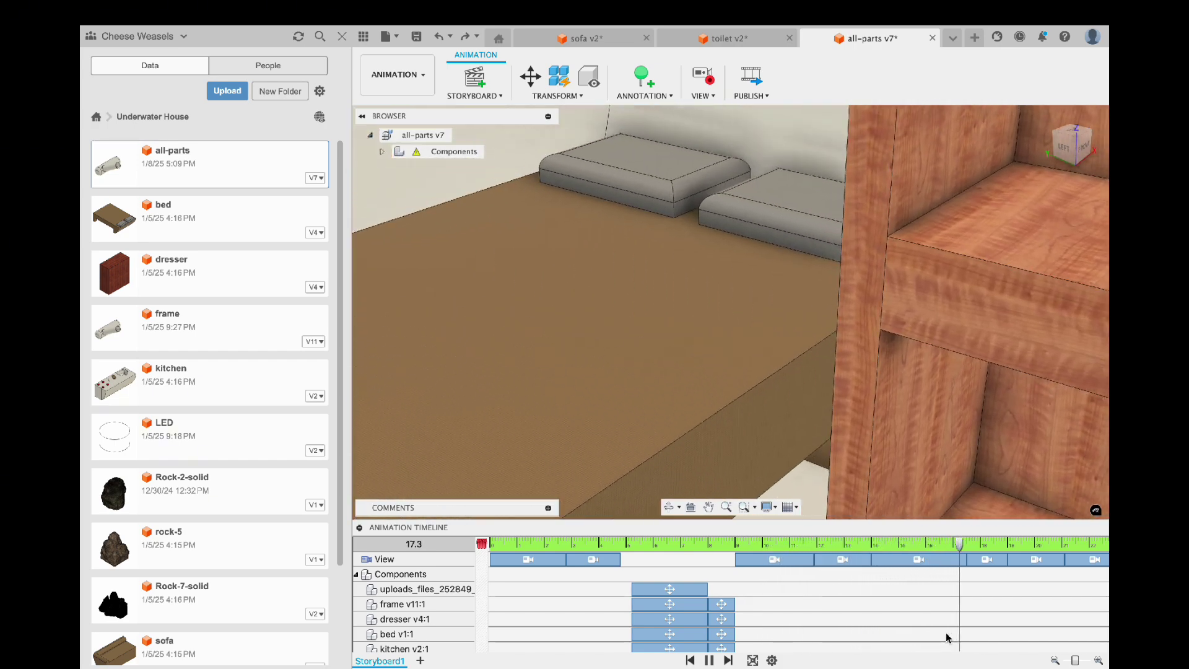
scroll(946, 638, right, 5)
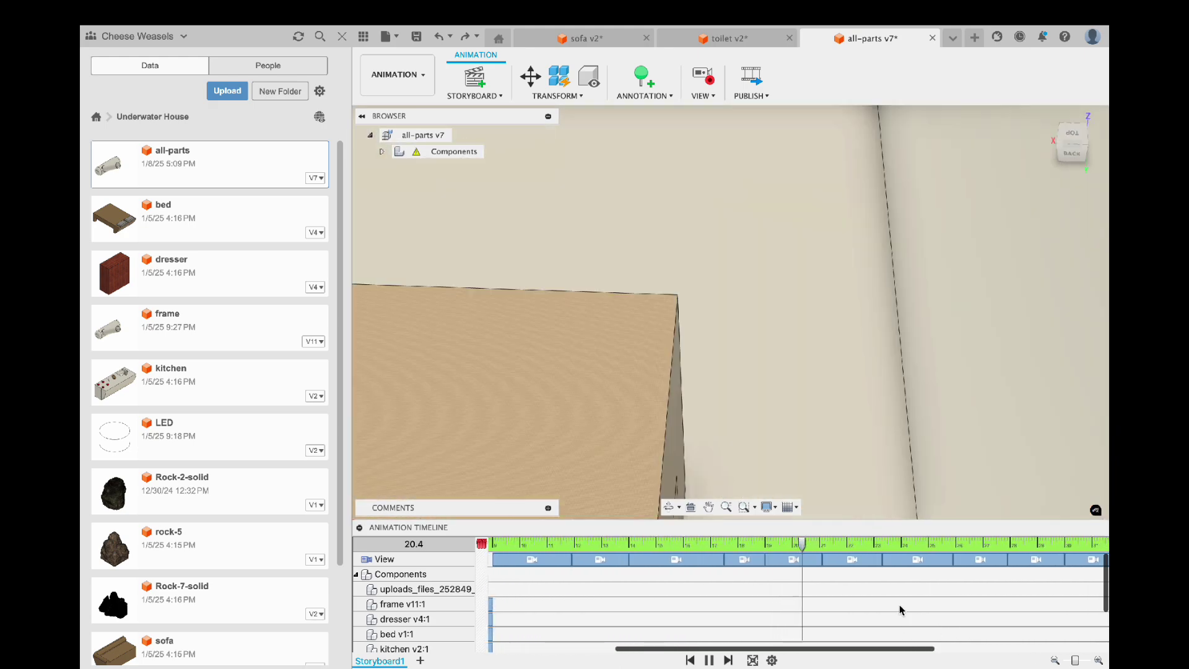
scroll(894, 600, right, 3)
scroll(894, 599, right, 3)
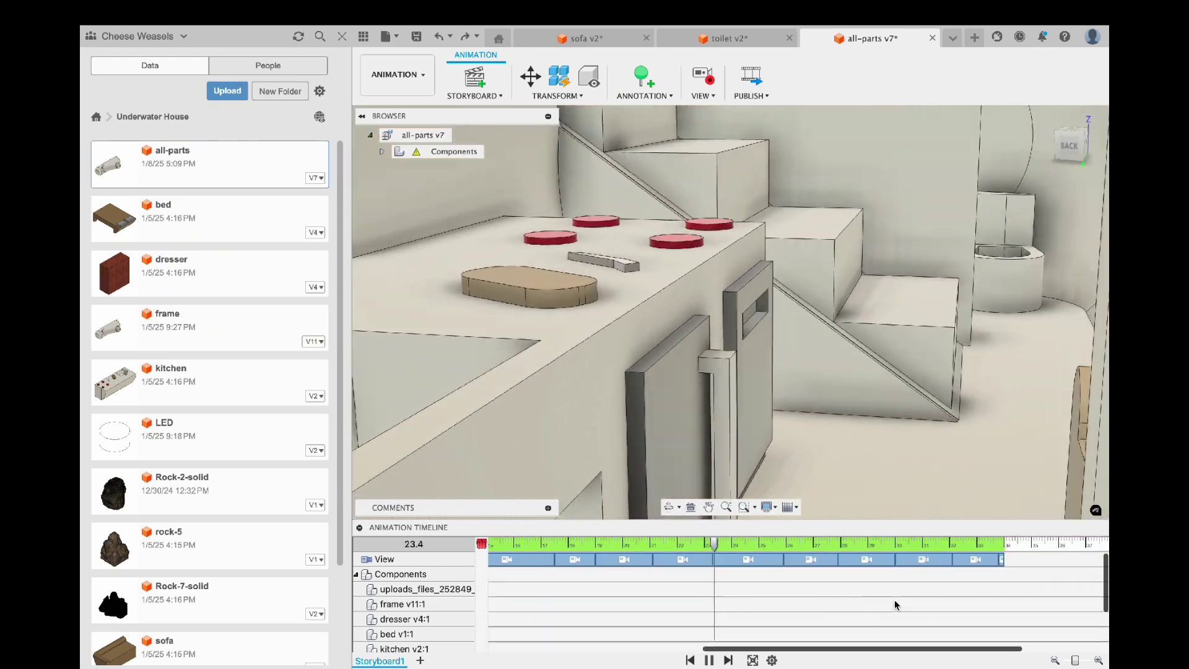